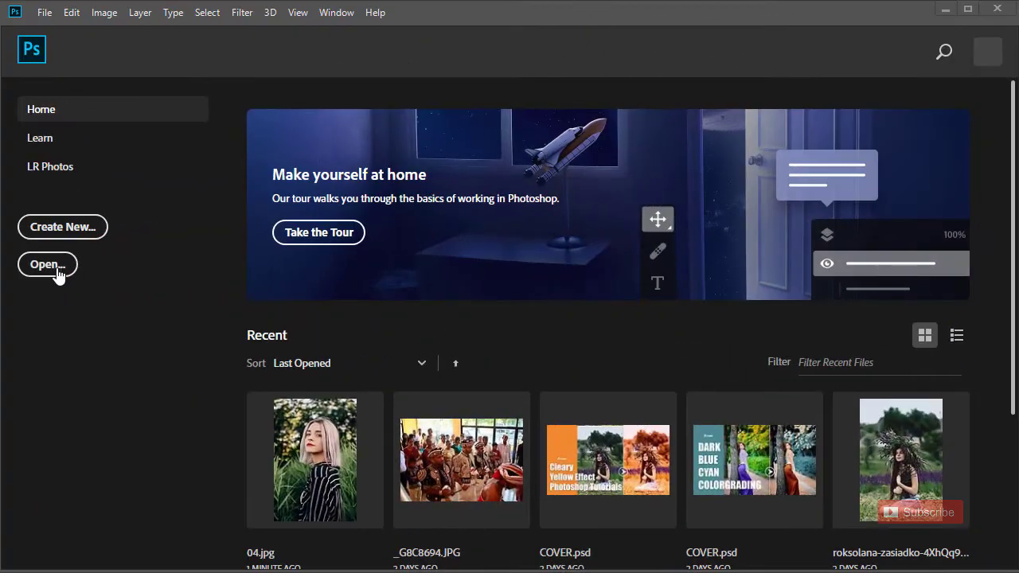
# Open the portrait photo 04.jpg of the woman standing in tall grass.
pyautogui.click(45, 13)
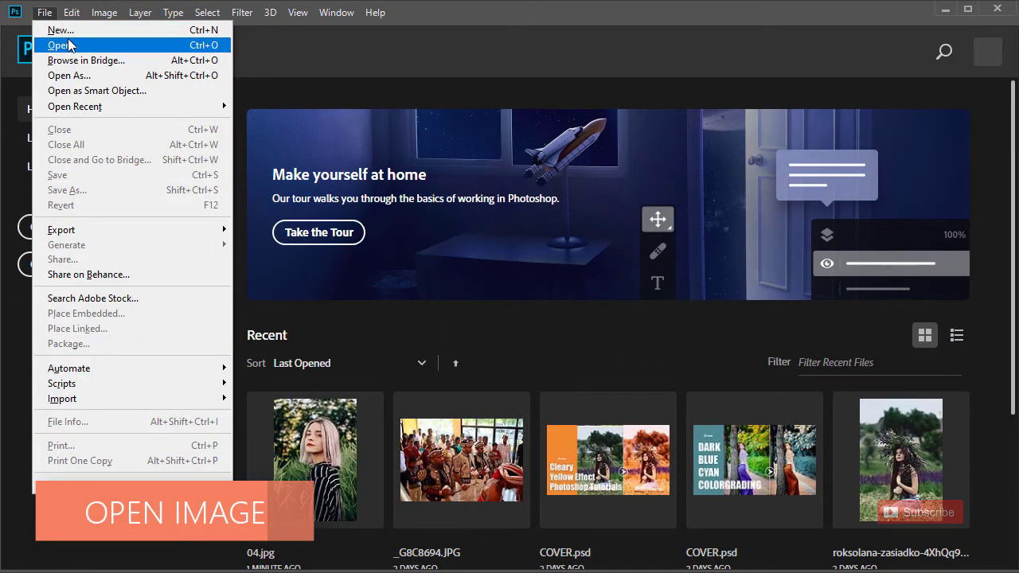
pyautogui.click(63, 44)
pyautogui.doubleClick(260, 143)
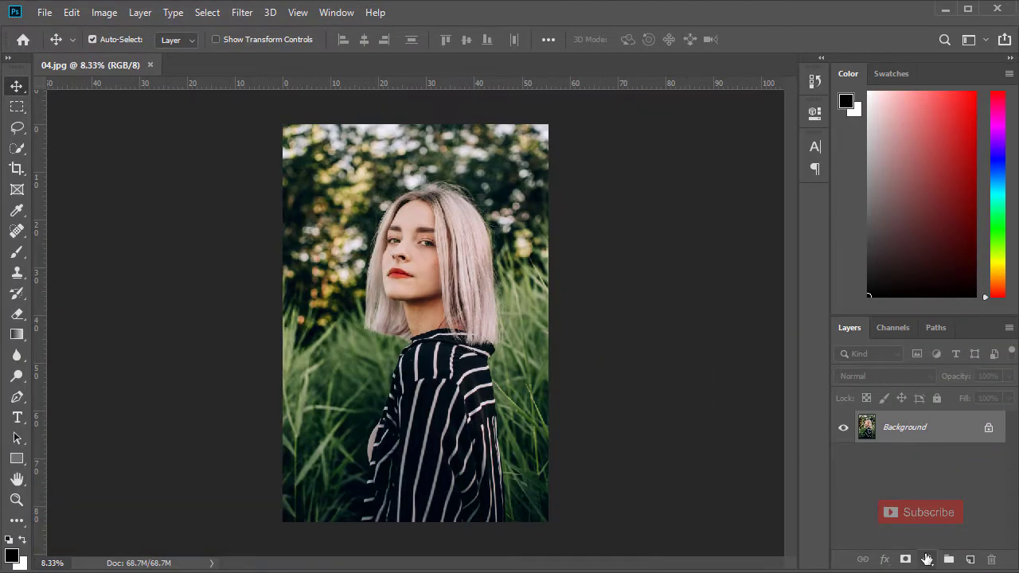
pyautogui.click(927, 559)
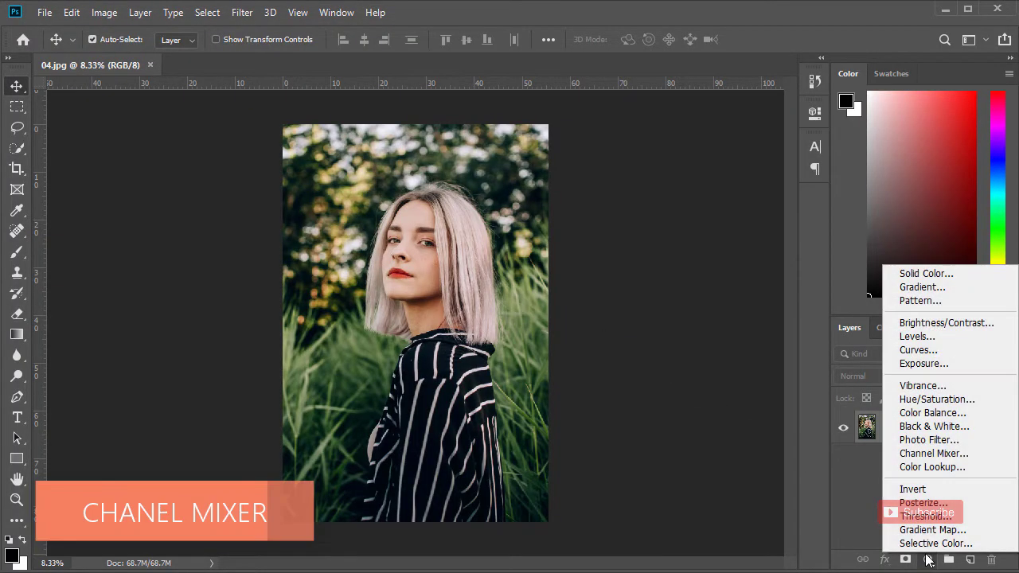
# Add a Channel Mixer layer with its Green output set to Green 0% and Blue +110%.
pyautogui.click(928, 456)
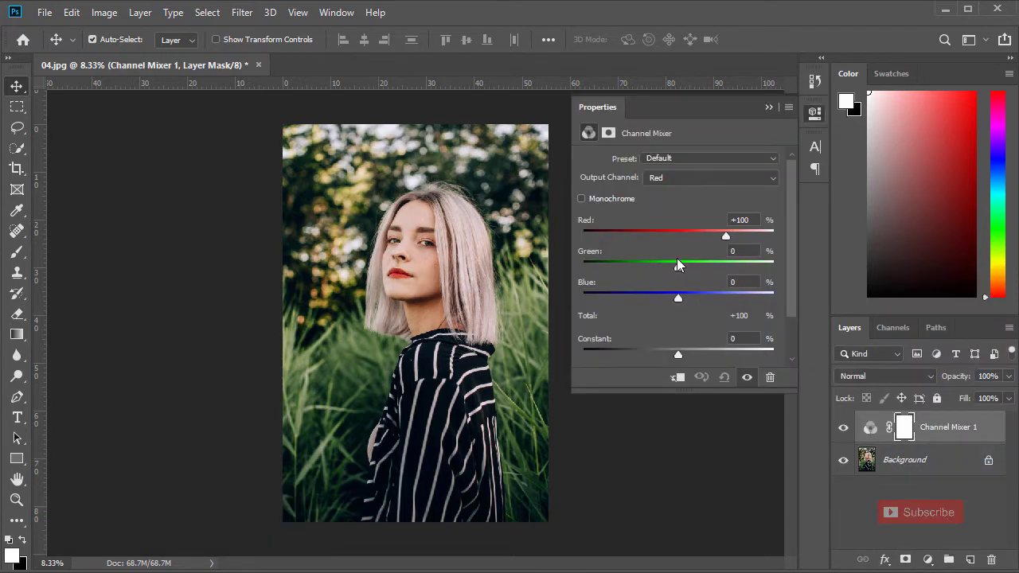
pyautogui.click(684, 176)
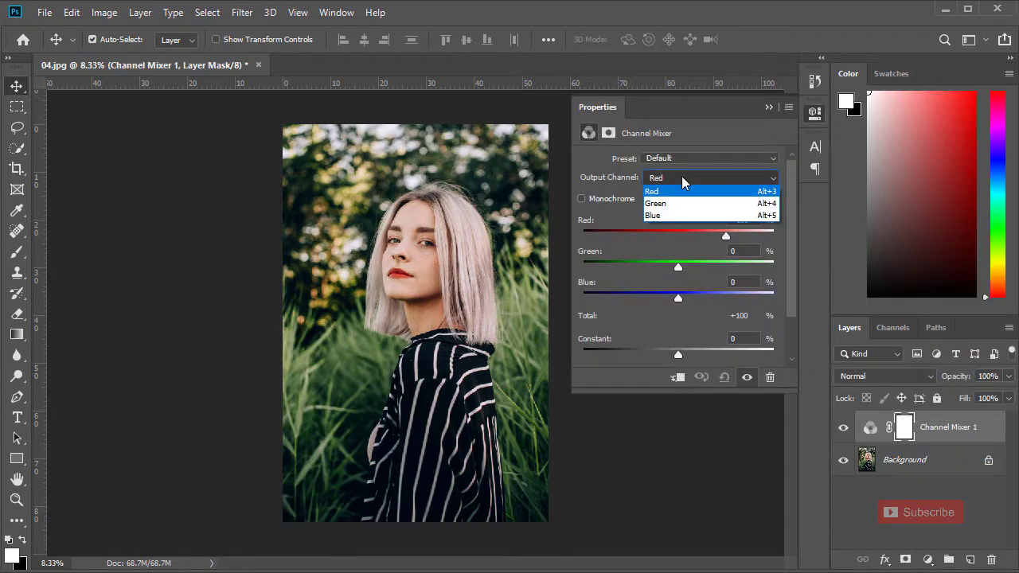
pyautogui.click(675, 206)
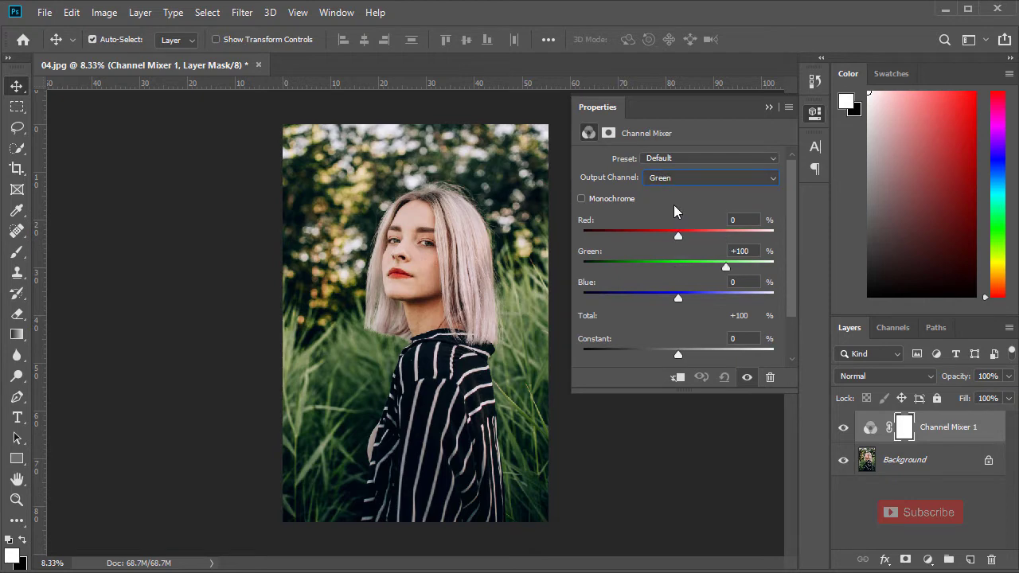
pyautogui.moveTo(726, 268); pyautogui.dragTo(695, 268)
pyautogui.doubleClick(739, 250)
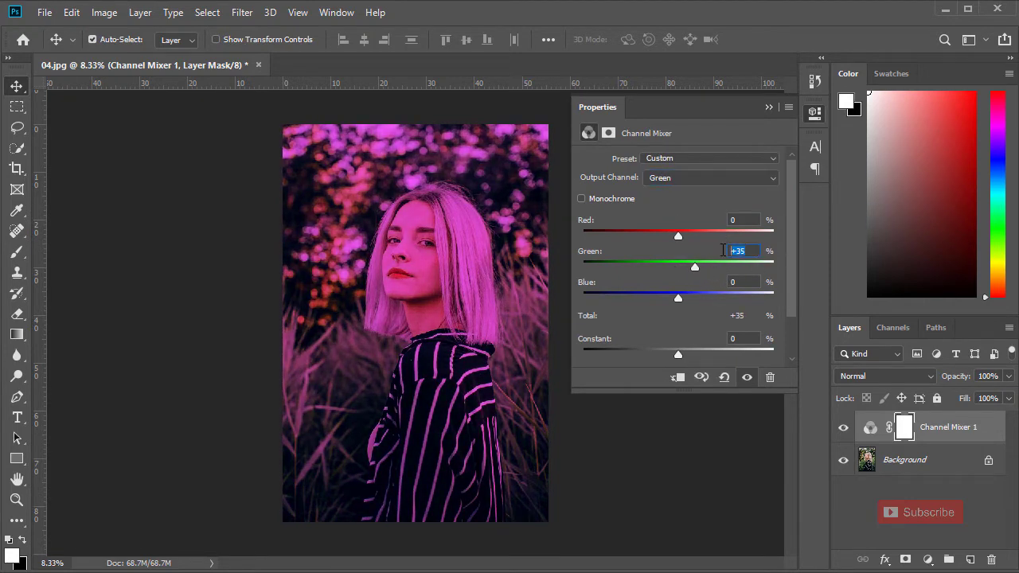
pyautogui.write('0')
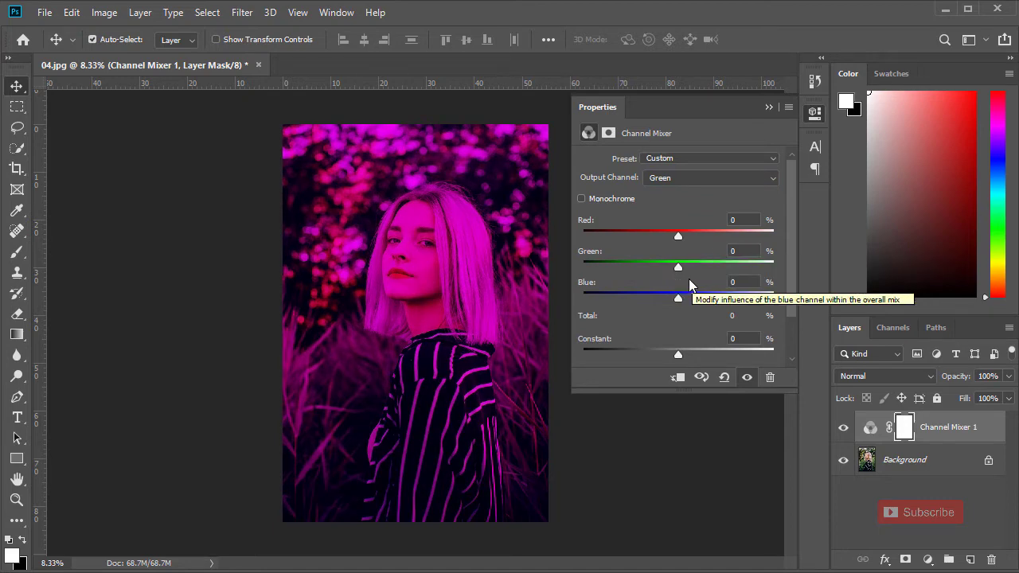
pyautogui.click(693, 298)
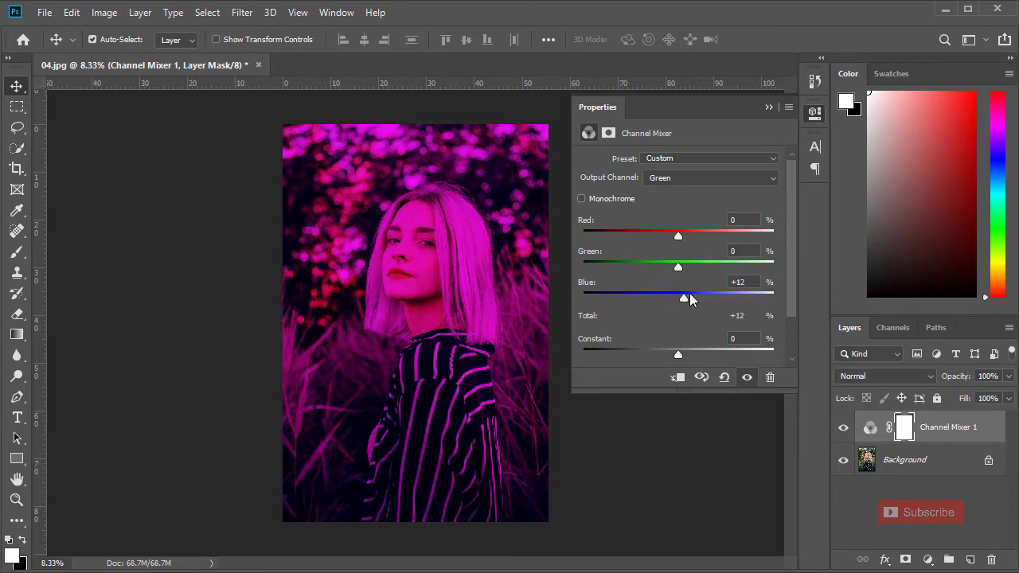
pyautogui.moveTo(693, 297)
pyautogui.mouseDown()
pyautogui.moveTo(771, 298)
pyautogui.moveTo(732, 299)
pyautogui.mouseUp()
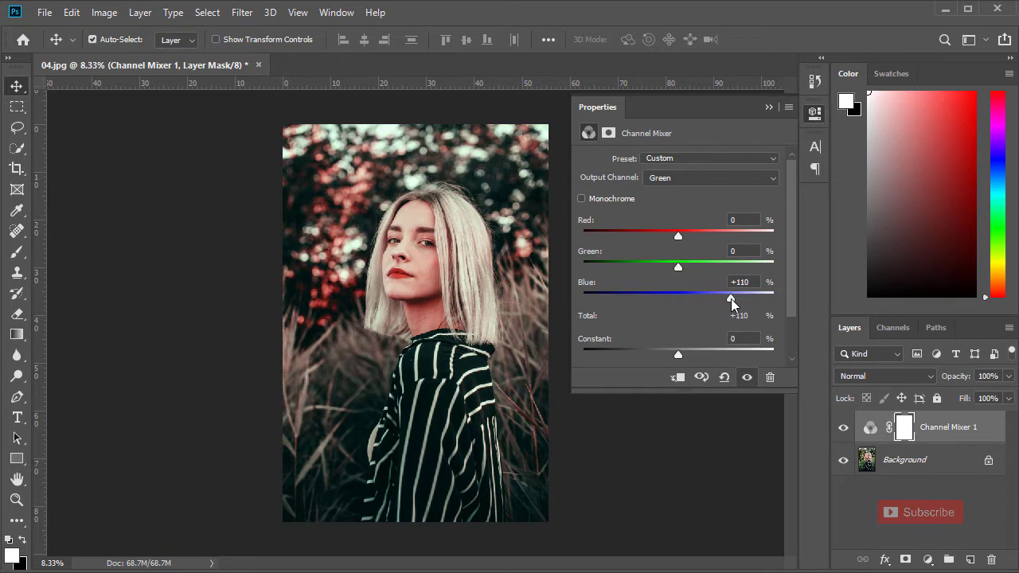
# Set the Channel Mixer's Blue output to Green +52% and Blue +22%.
pyautogui.click(694, 179)
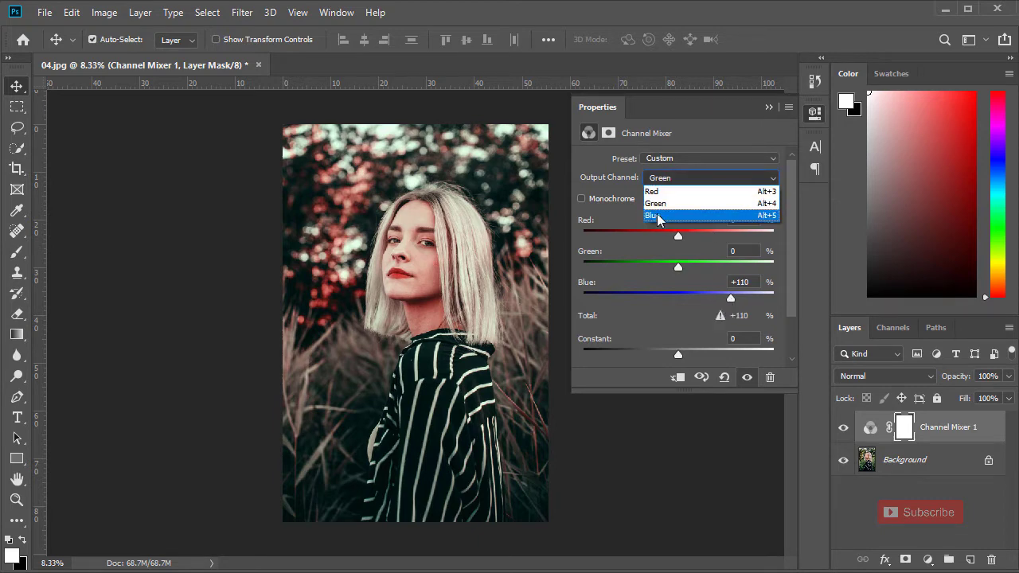
pyautogui.click(658, 216)
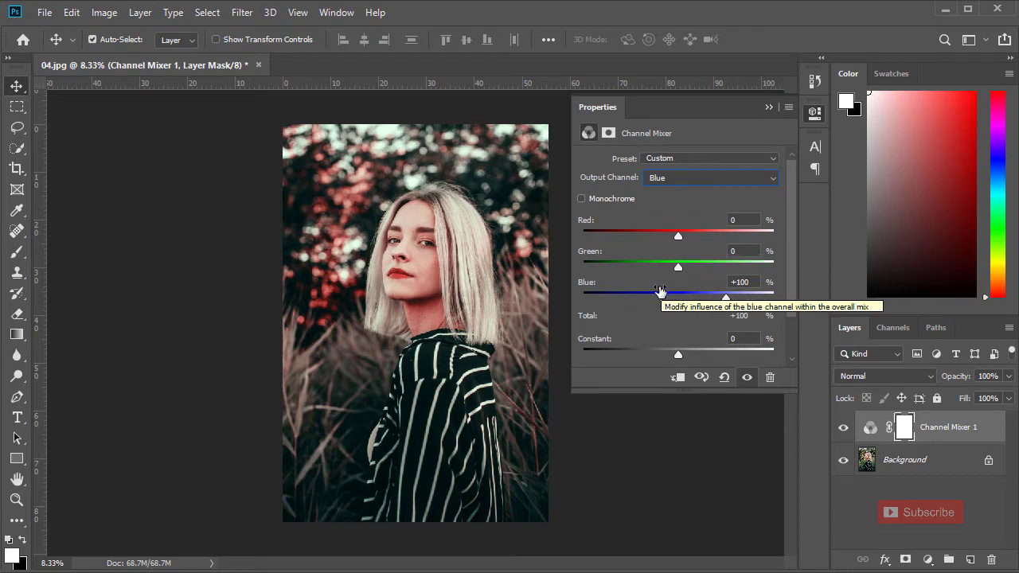
pyautogui.moveTo(679, 268)
pyautogui.mouseDown()
pyautogui.moveTo(729, 272)
pyautogui.moveTo(703, 271)
pyautogui.mouseUp()
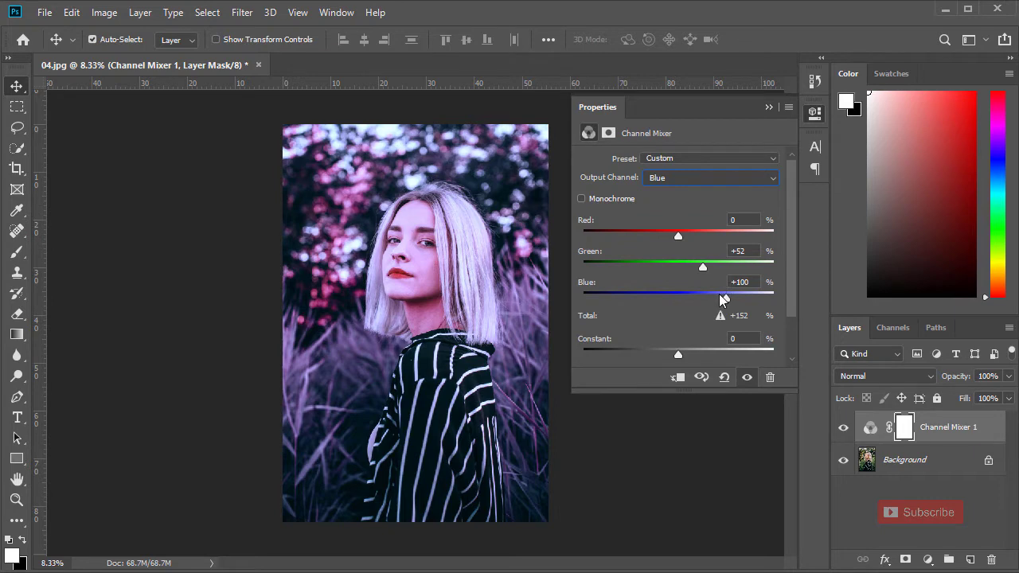
pyautogui.moveTo(725, 297)
pyautogui.mouseDown()
pyautogui.moveTo(677, 299)
pyautogui.moveTo(698, 299)
pyautogui.mouseUp()
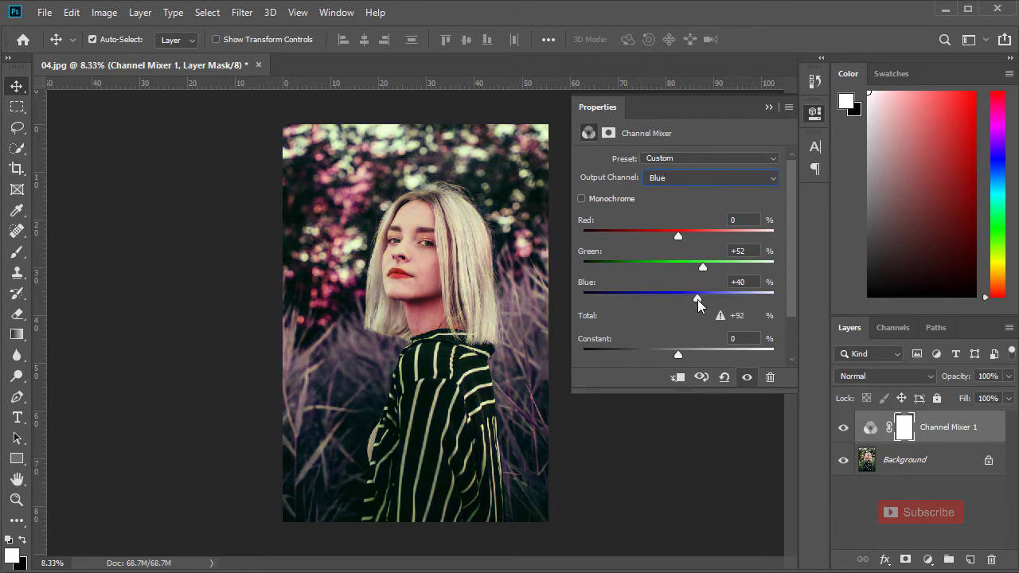
pyautogui.moveTo(691, 287); pyautogui.dragTo(689, 298)
# Set the Green output's Blue value to +100.
pyautogui.click(692, 179)
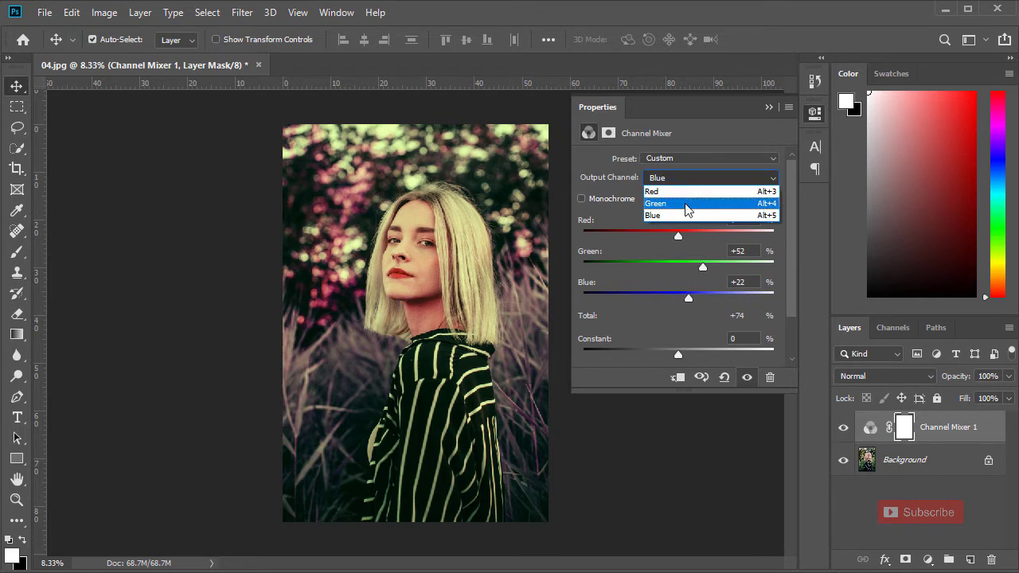
pyautogui.click(686, 205)
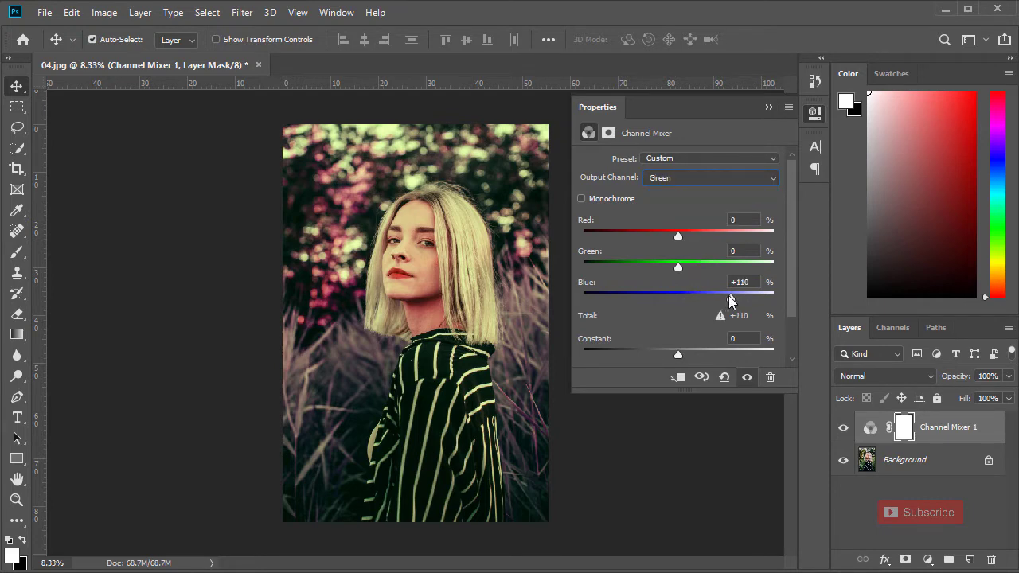
pyautogui.click(666, 180)
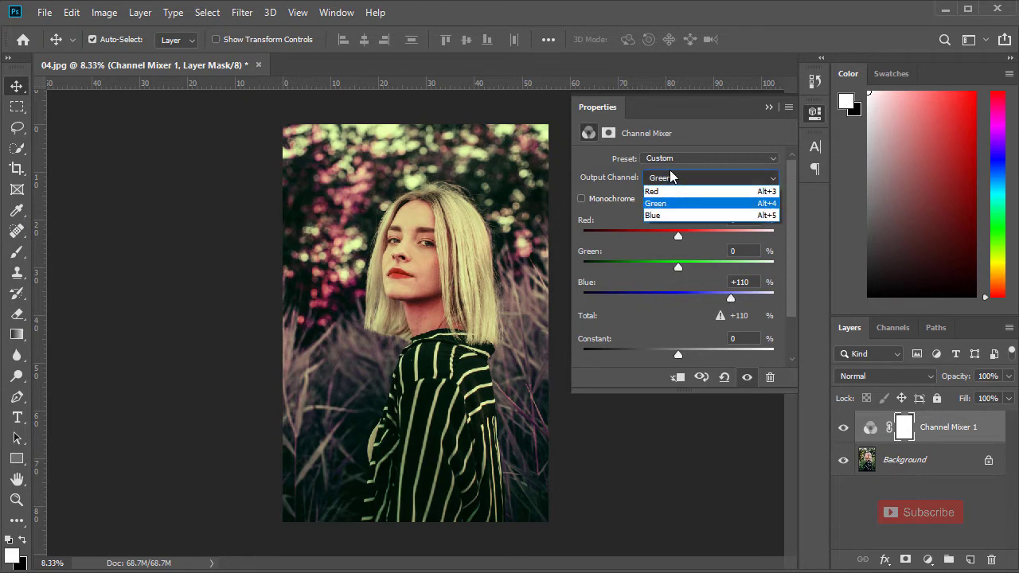
pyautogui.click(671, 178)
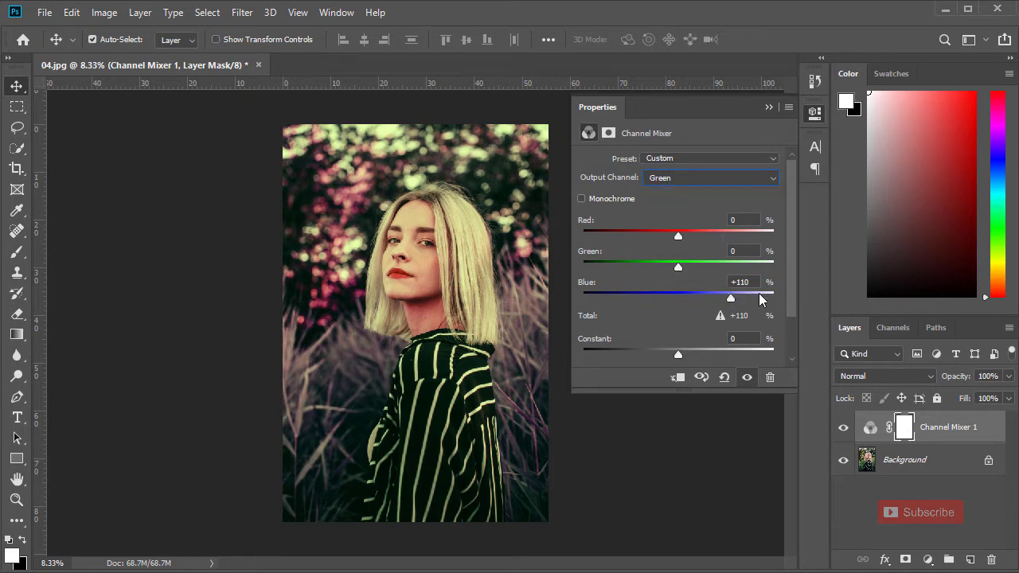
pyautogui.moveTo(756, 280); pyautogui.dragTo(696, 278)
pyautogui.write('1')
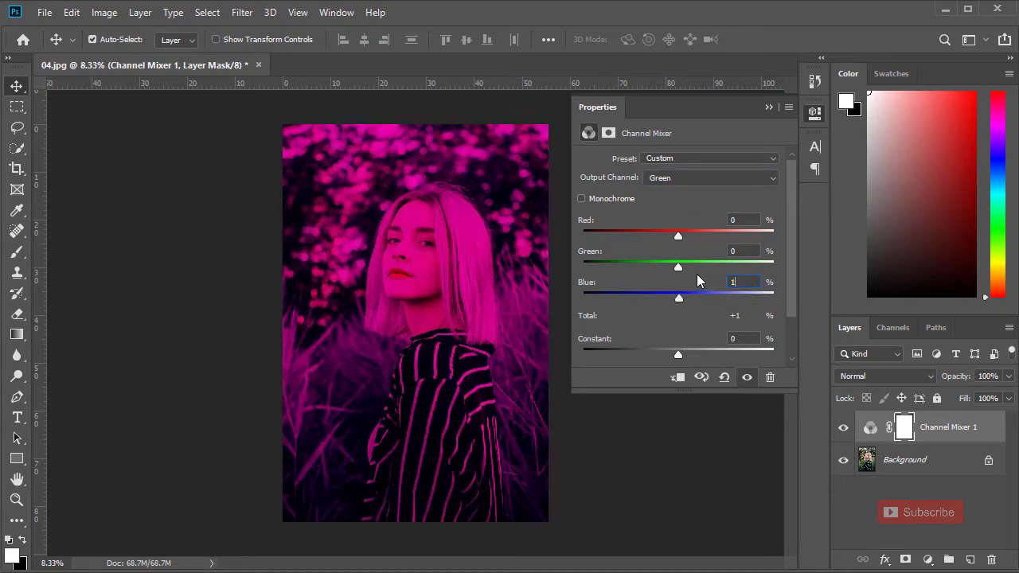
pyautogui.write('00')
pyautogui.press('Return')
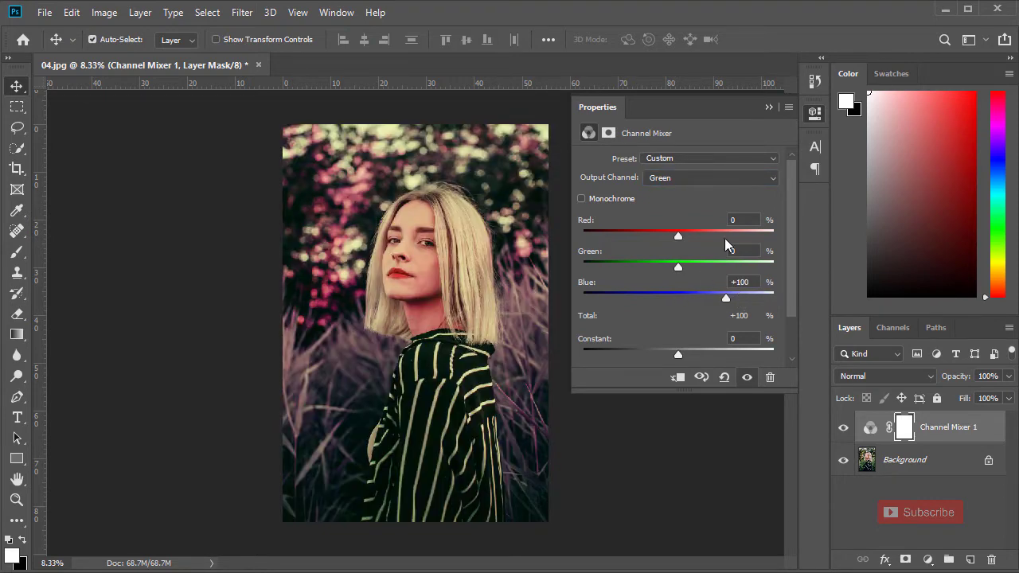
# Raise the Blue output's Green value to +92.
pyautogui.click(679, 180)
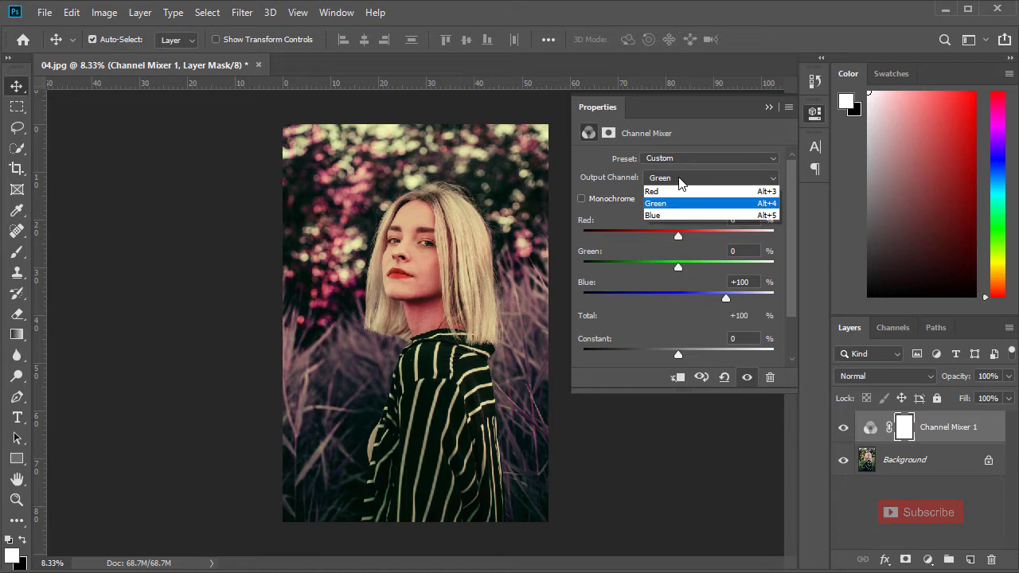
pyautogui.click(652, 215)
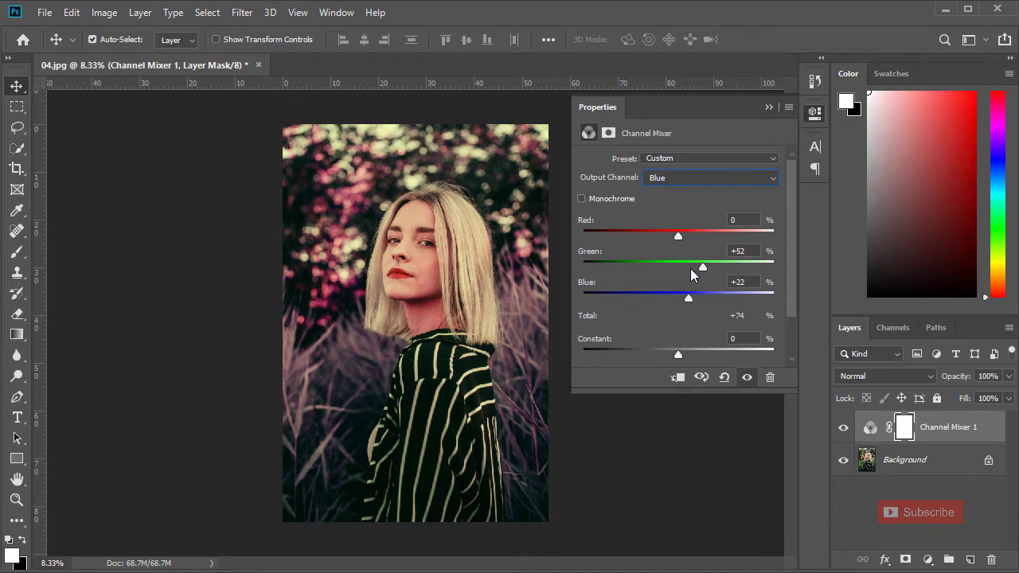
pyautogui.moveTo(713, 264); pyautogui.dragTo(715, 265)
pyautogui.moveTo(718, 268); pyautogui.dragTo(722, 267)
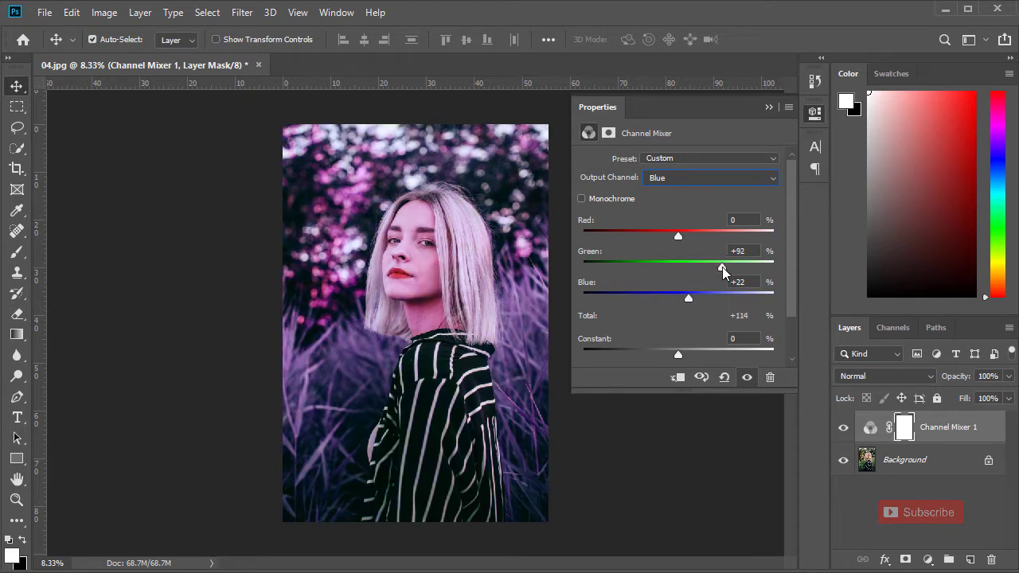
# Set the Channel Mixer layer to Lighten blend mode and toggle its visibility to compare.
pyautogui.click(769, 109)
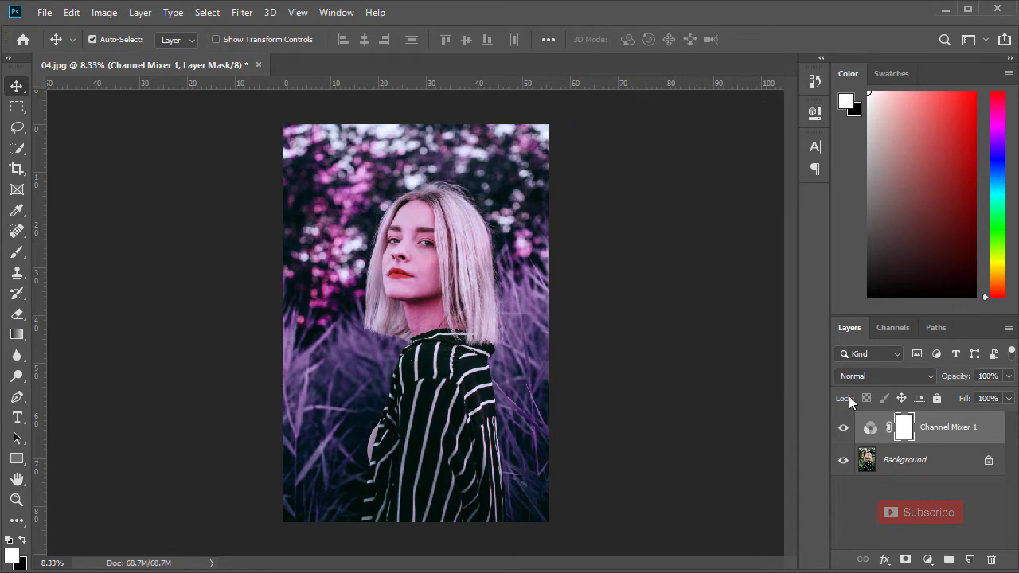
pyautogui.click(874, 373)
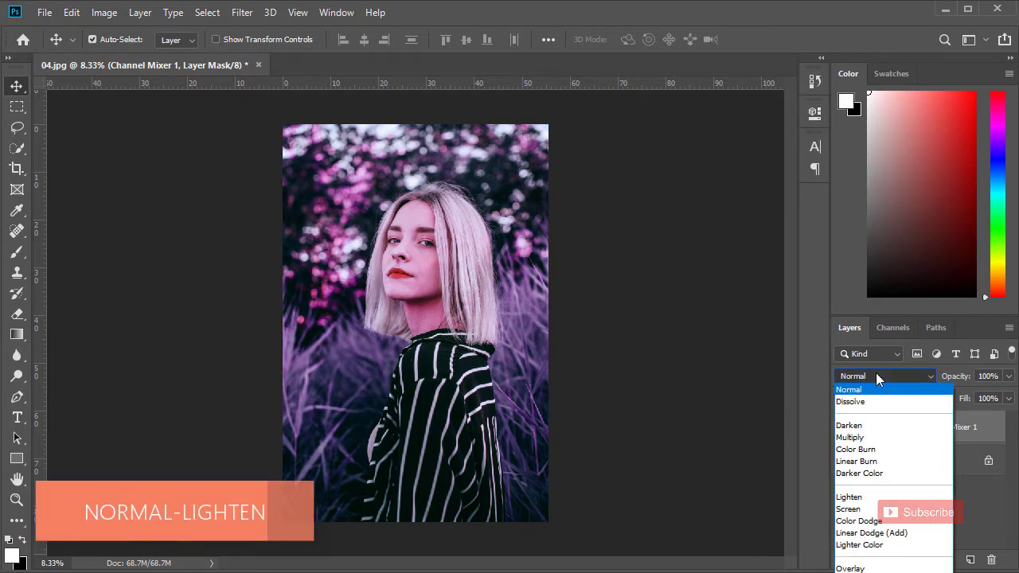
pyautogui.click(848, 496)
pyautogui.click(842, 430)
pyautogui.click(842, 429)
pyautogui.click(842, 430)
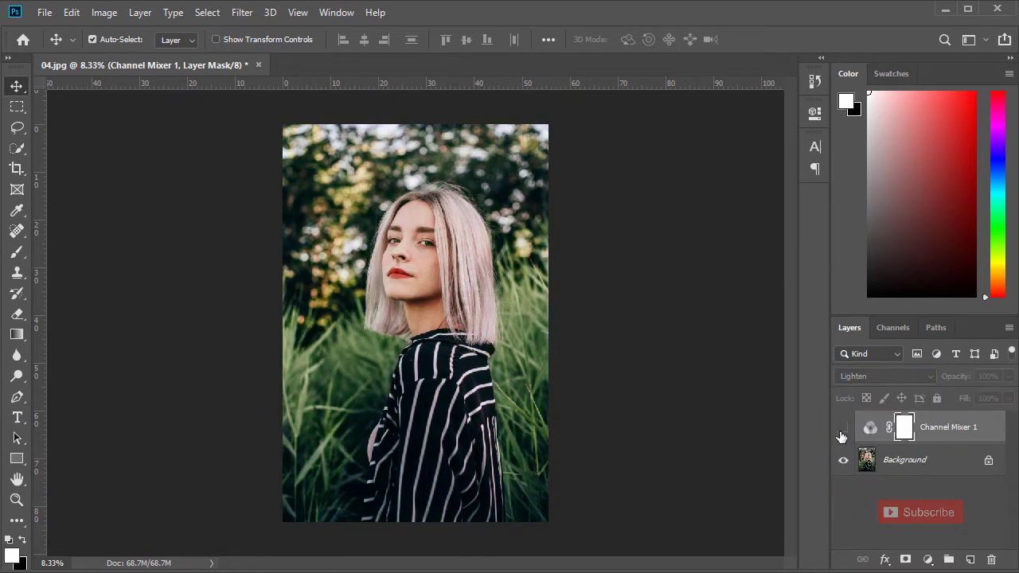
pyautogui.click(843, 430)
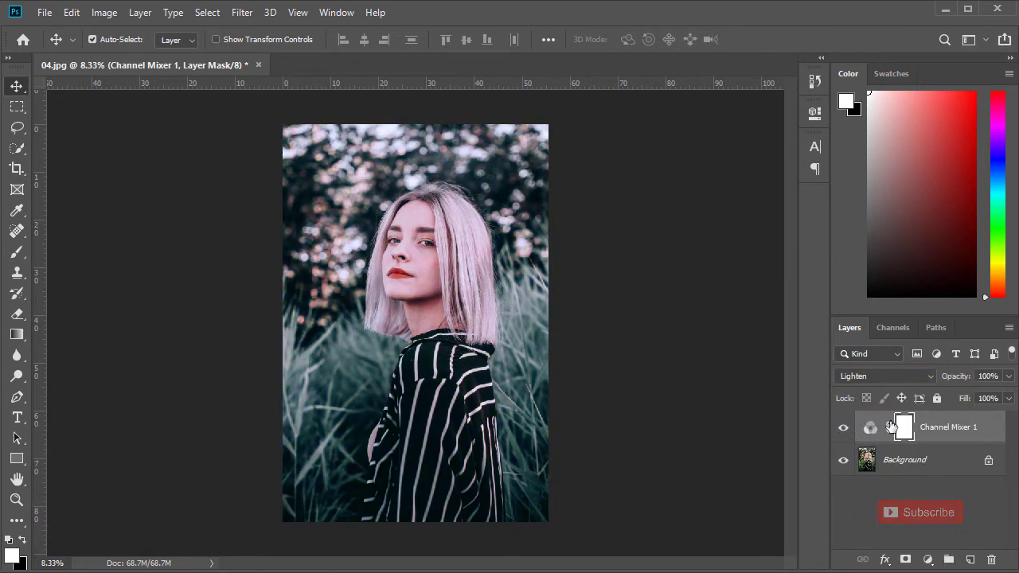
pyautogui.press('g')
pyautogui.click(927, 559)
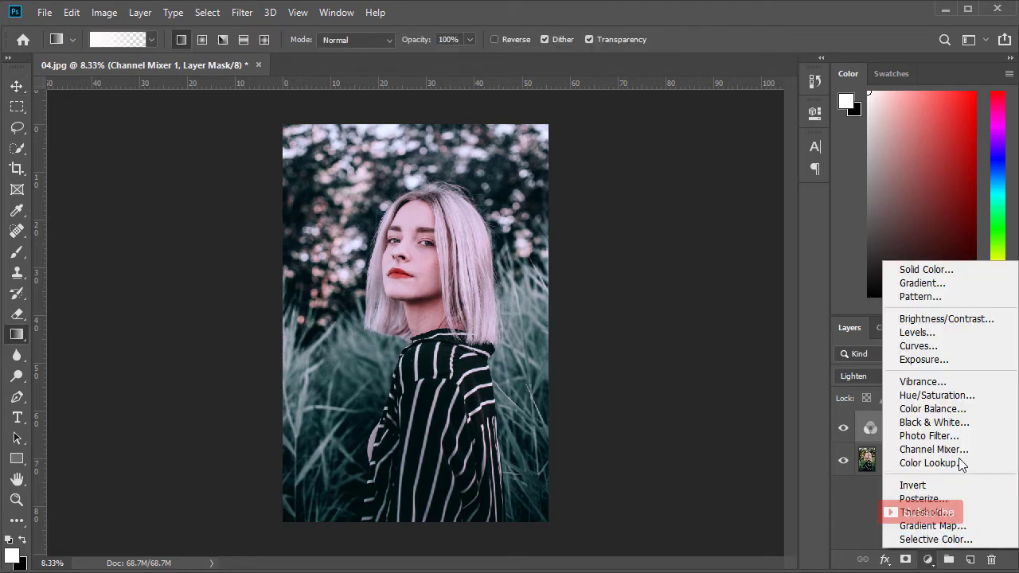
# Add a reversed Gradient Fill layer using the Neutral Density gradient preset.
pyautogui.click(921, 283)
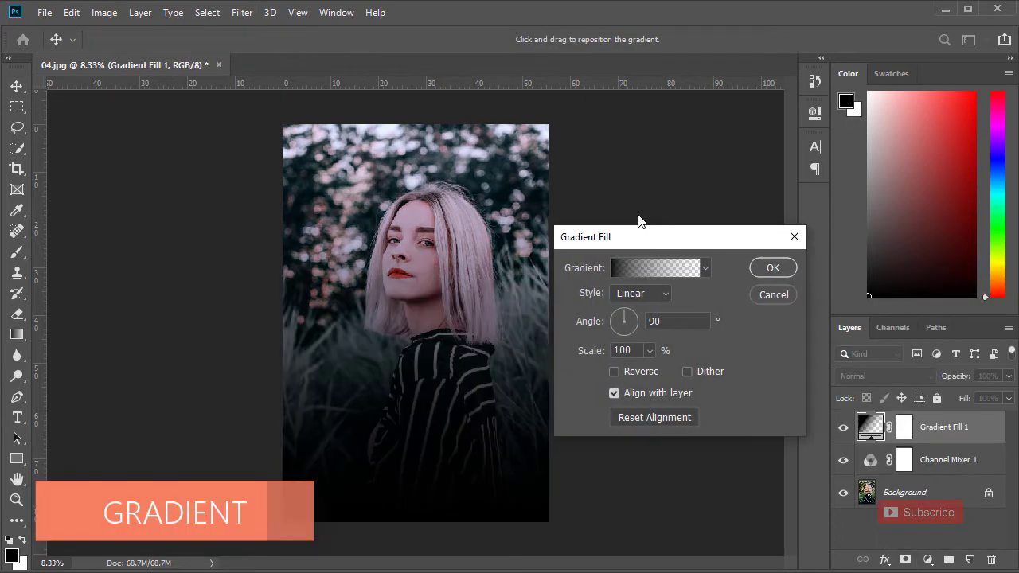
pyautogui.moveTo(639, 221); pyautogui.dragTo(637, 208)
pyautogui.click(611, 349)
pyautogui.click(653, 251)
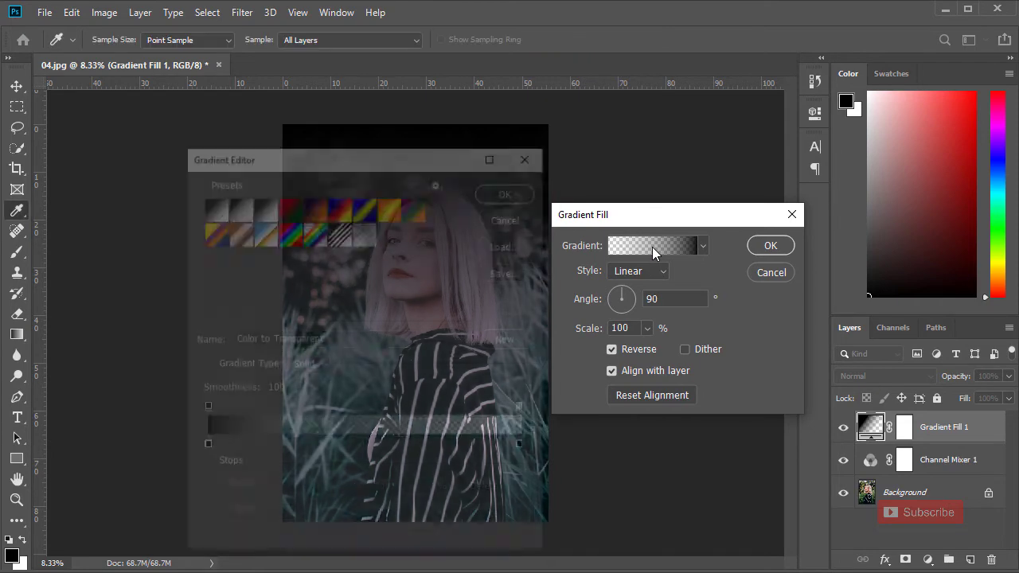
pyautogui.click(364, 239)
pyautogui.click(521, 195)
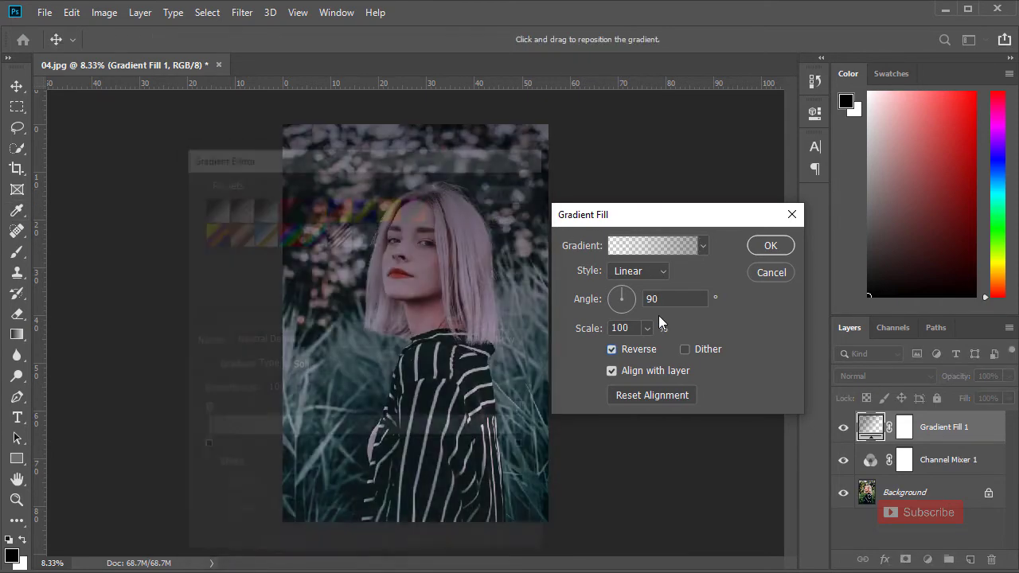
# Make the gradient radial, centred on the face, at 53° angle and 319% scale.
pyautogui.click(634, 272)
pyautogui.click(628, 298)
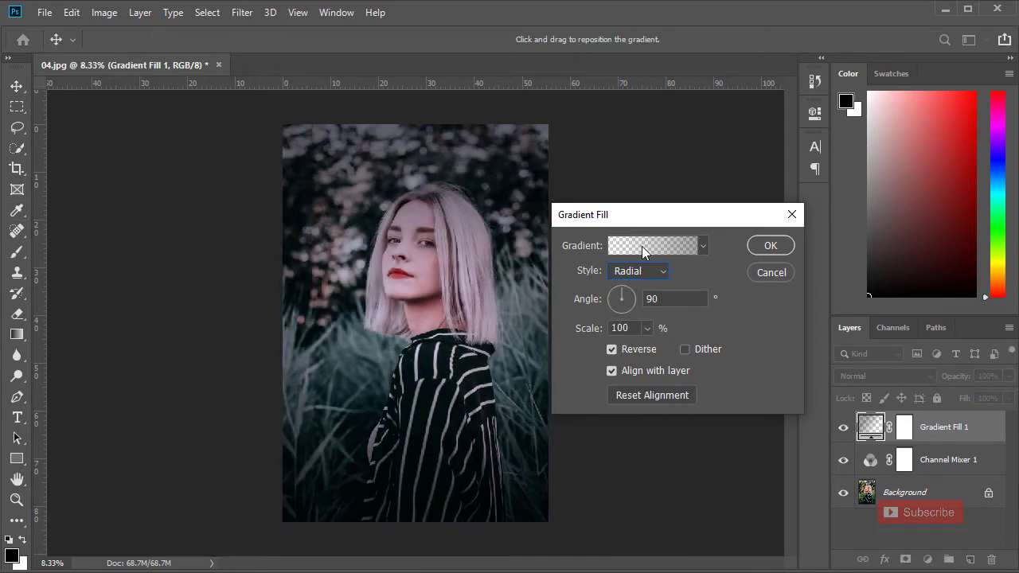
pyautogui.moveTo(664, 219); pyautogui.dragTo(733, 203)
pyautogui.moveTo(419, 304)
pyautogui.mouseDown()
pyautogui.moveTo(435, 271)
pyautogui.moveTo(422, 267)
pyautogui.moveTo(437, 291)
pyautogui.moveTo(455, 265)
pyautogui.moveTo(436, 248)
pyautogui.mouseUp()
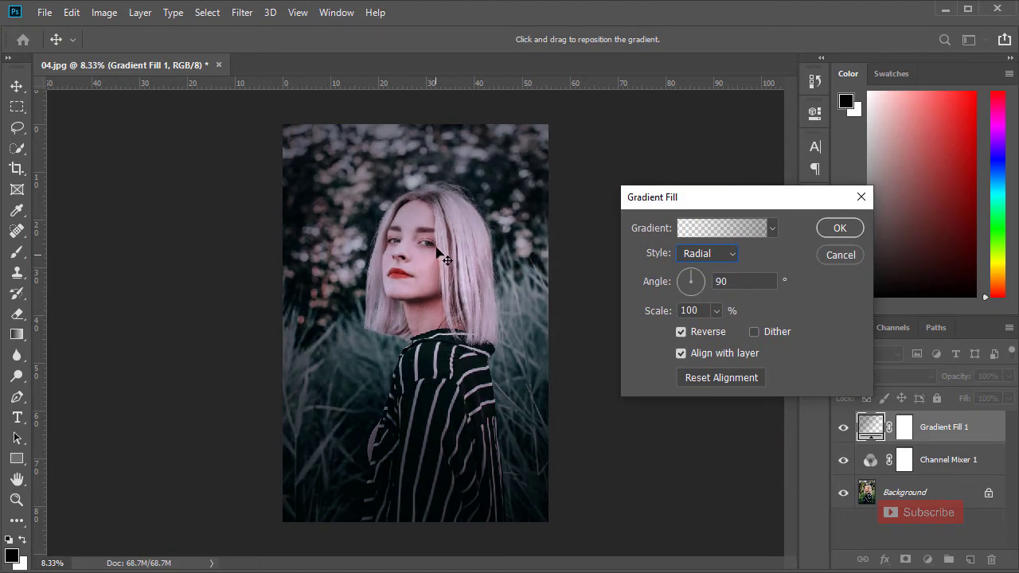
pyautogui.click(694, 277)
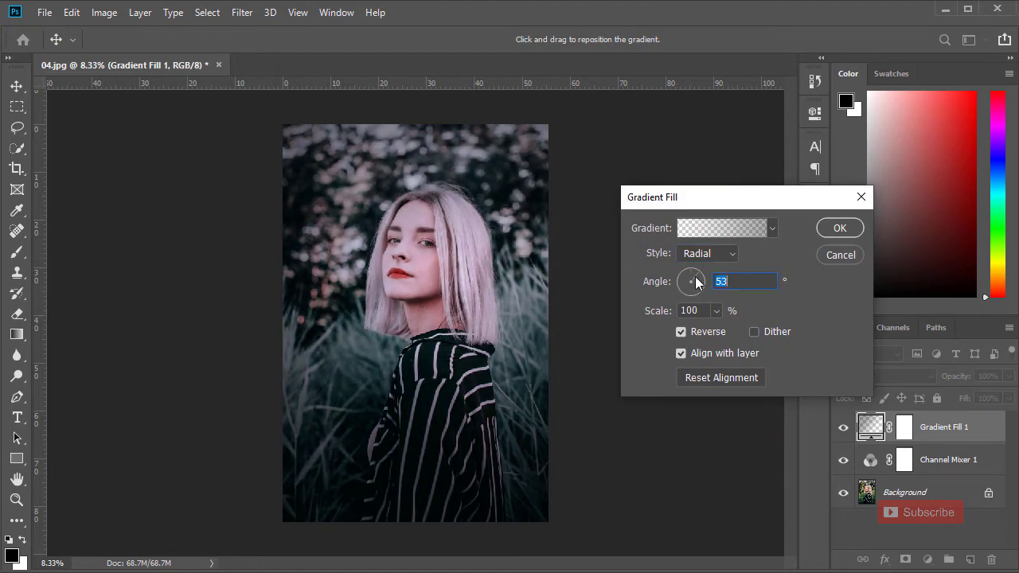
pyautogui.click(715, 311)
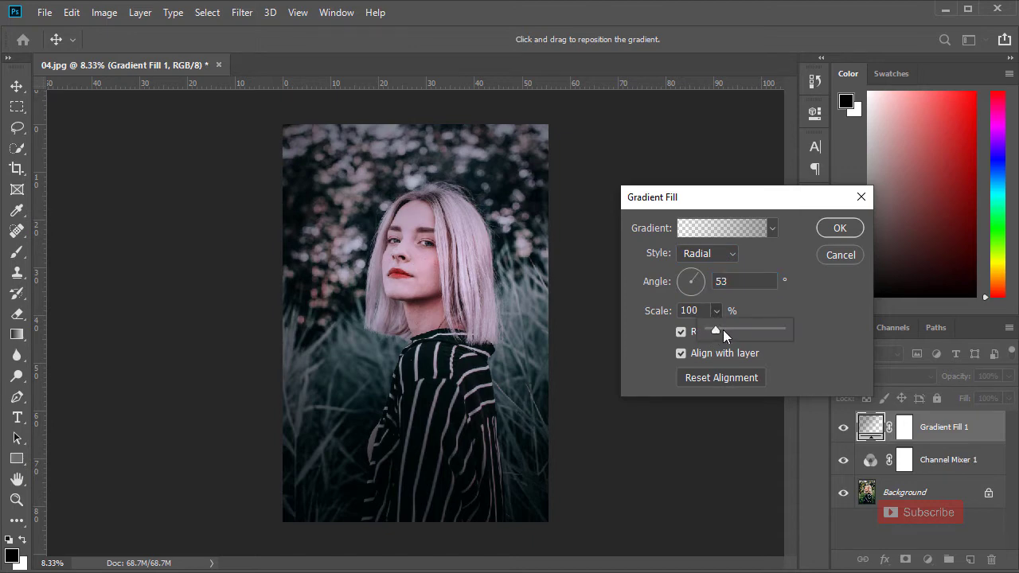
pyautogui.moveTo(723, 330)
pyautogui.mouseDown()
pyautogui.moveTo(749, 330)
pyautogui.moveTo(731, 329)
pyautogui.mouseUp()
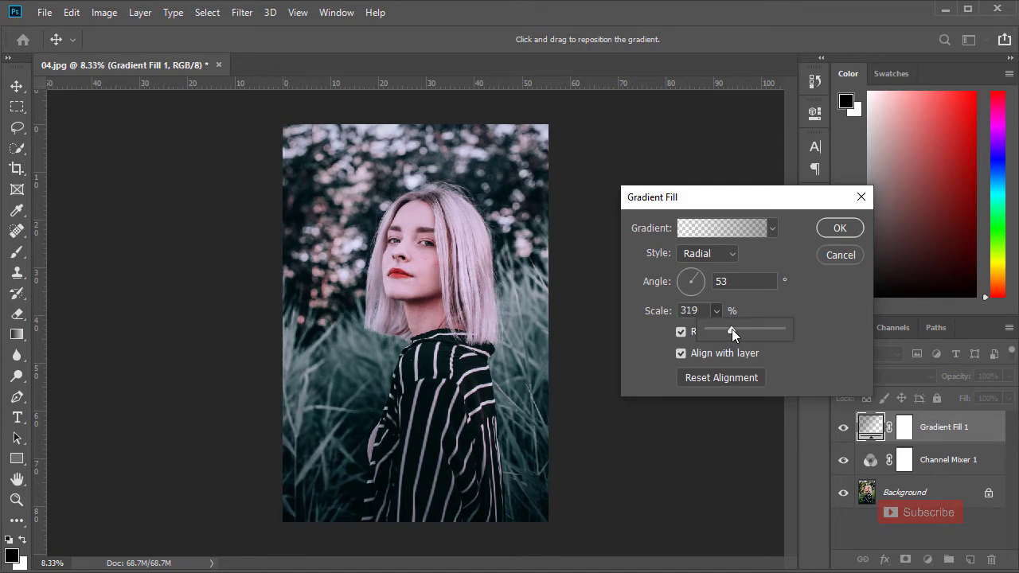
pyautogui.click(828, 228)
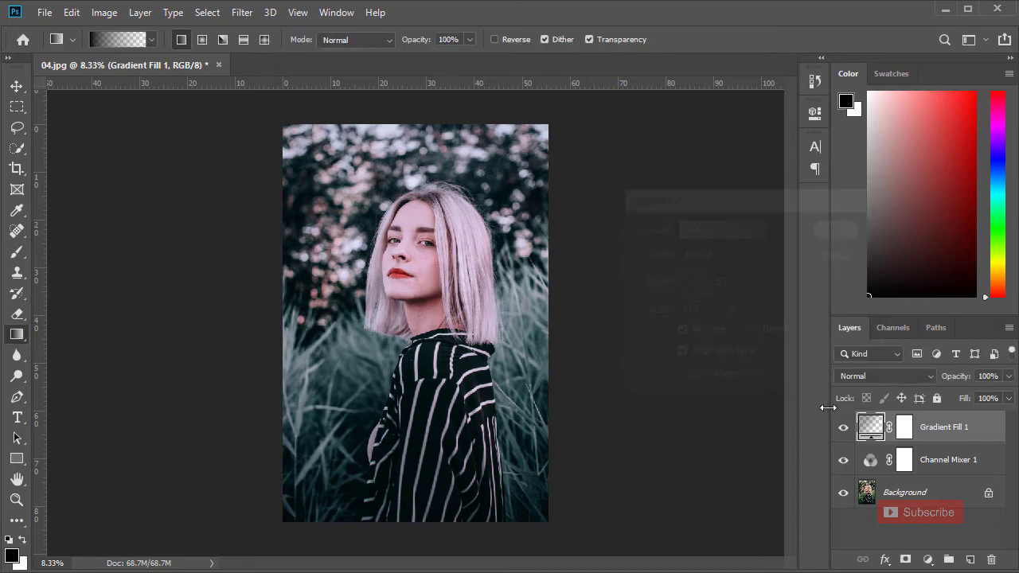
# Toggle the Gradient Fill layer's visibility to compare, leaving it on.
pyautogui.click(844, 428)
pyautogui.click(845, 428)
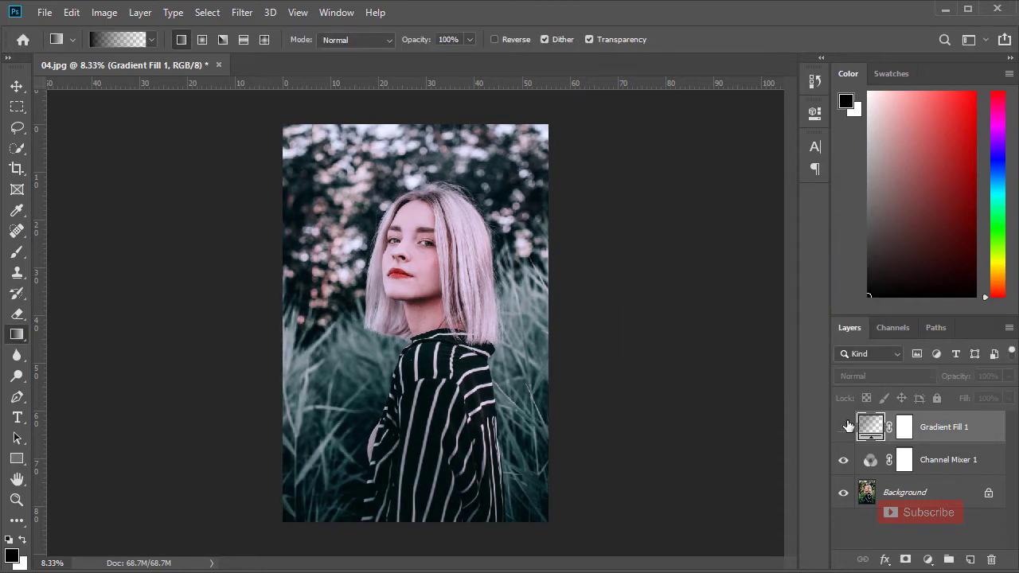
pyautogui.click(844, 427)
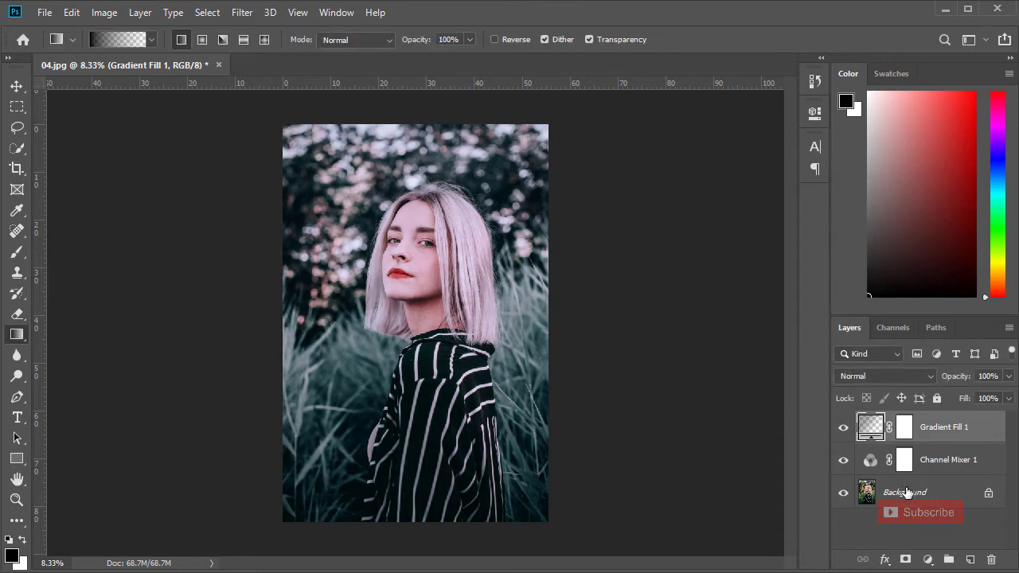
pyautogui.click(929, 560)
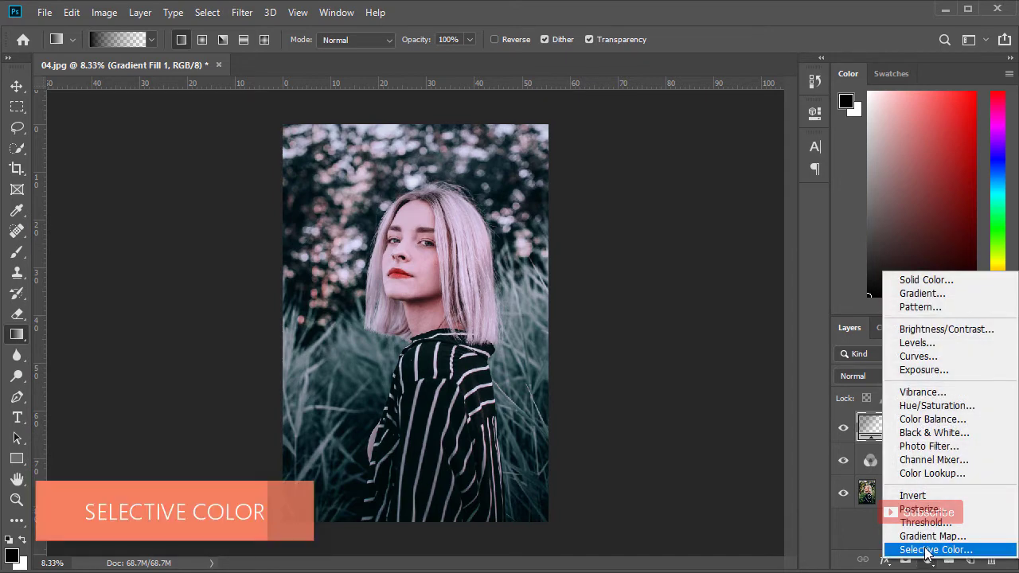
# Add a Selective Color layer with Reds at Cyan +30, Magenta −25, Yellow +40, Black +20.
pyautogui.click(927, 551)
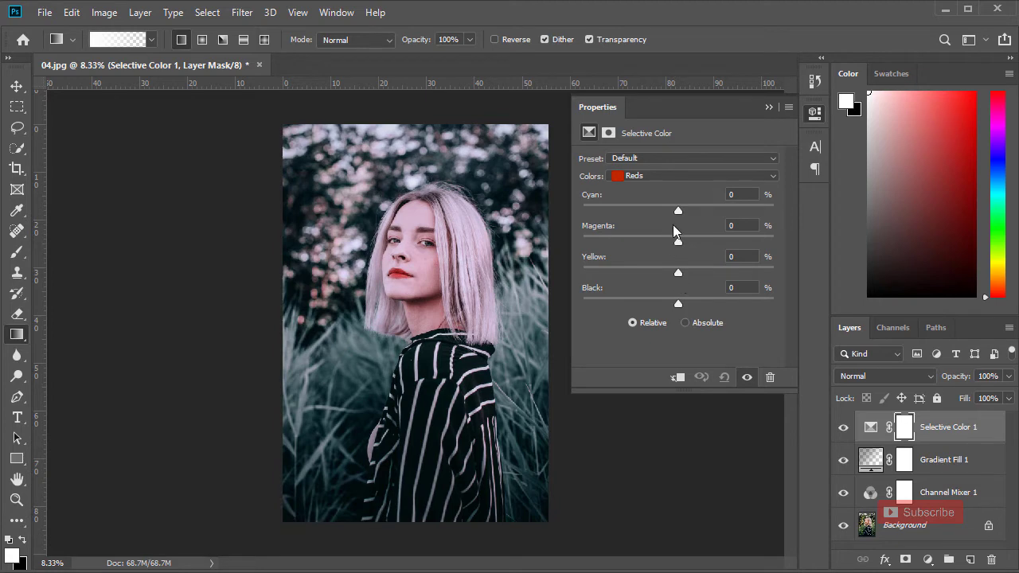
pyautogui.moveTo(677, 210); pyautogui.dragTo(706, 216)
pyautogui.moveTo(679, 242)
pyautogui.mouseDown()
pyautogui.moveTo(630, 244)
pyautogui.moveTo(666, 240)
pyautogui.moveTo(646, 250)
pyautogui.moveTo(655, 250)
pyautogui.mouseUp()
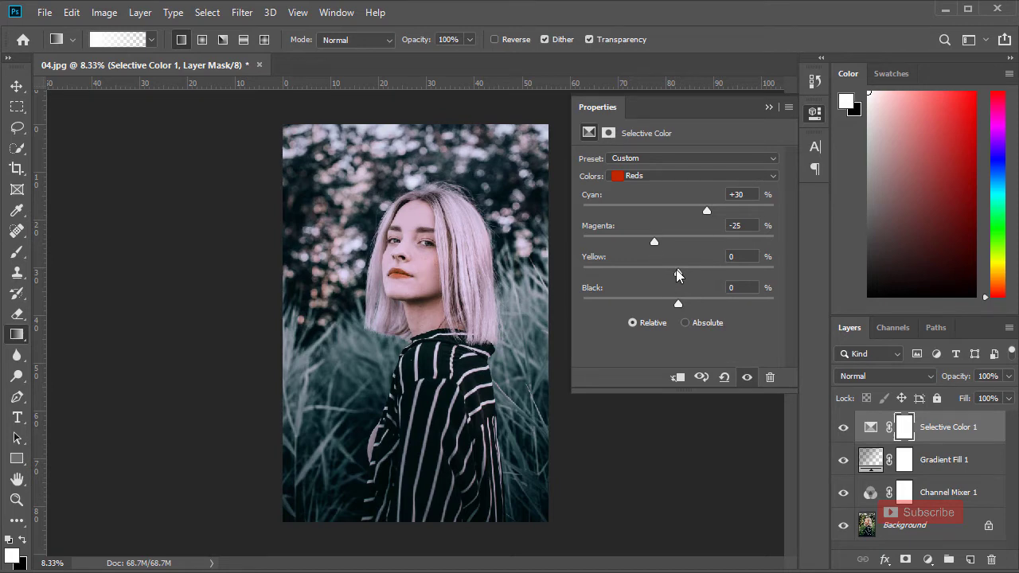
pyautogui.moveTo(687, 276)
pyautogui.mouseDown()
pyautogui.moveTo(737, 275)
pyautogui.moveTo(717, 275)
pyautogui.mouseUp()
pyautogui.moveTo(678, 303)
pyautogui.mouseDown()
pyautogui.moveTo(661, 304)
pyautogui.moveTo(710, 312)
pyautogui.moveTo(698, 307)
pyautogui.mouseUp()
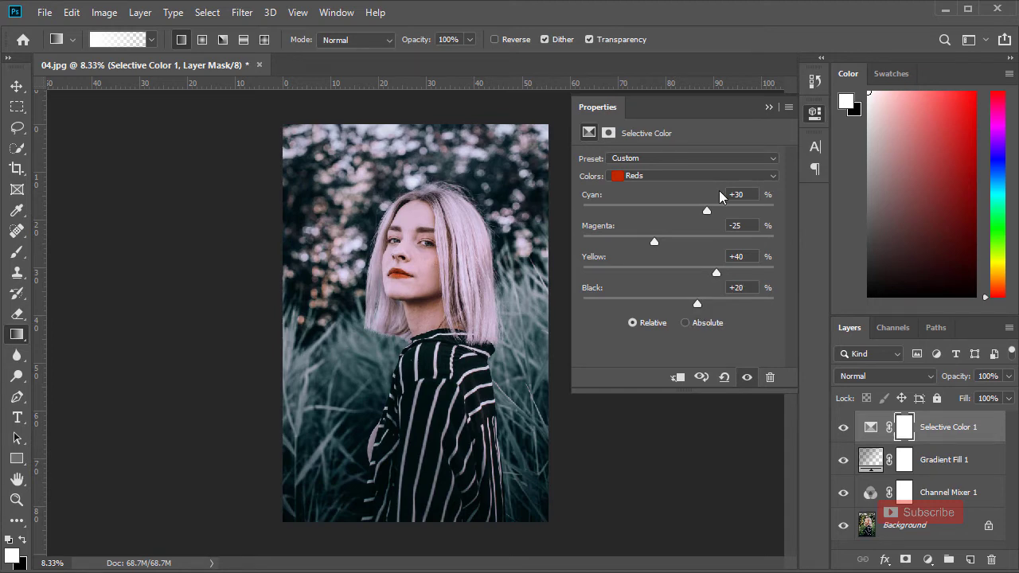
pyautogui.click(689, 176)
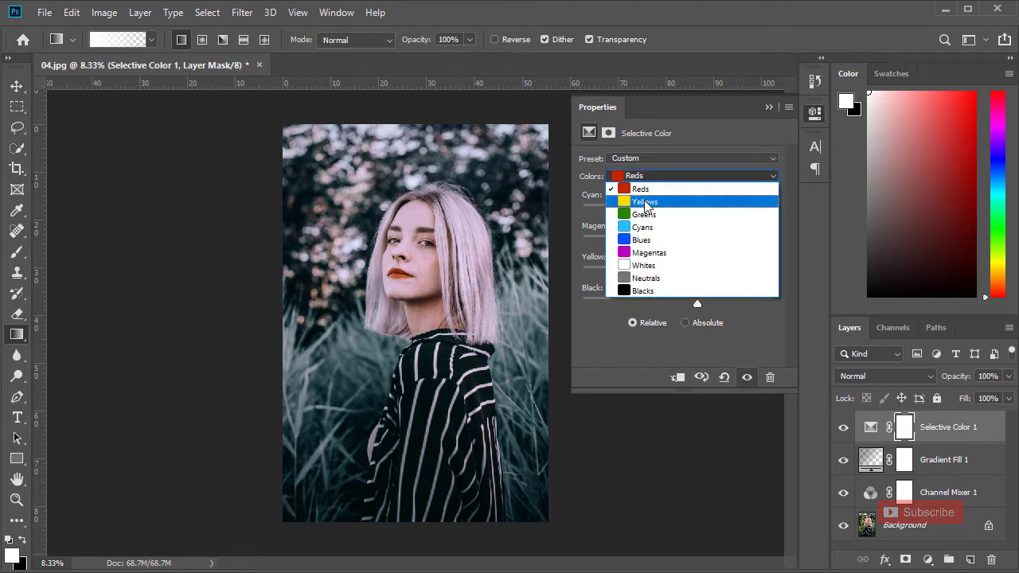
# Give the Yellows a Cyan value of +9.
pyautogui.click(645, 201)
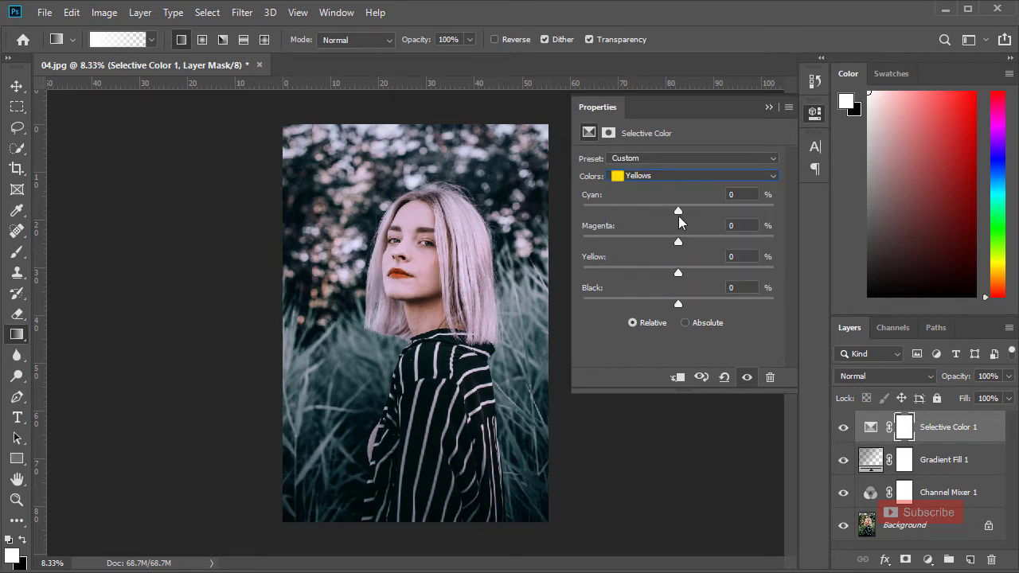
pyautogui.moveTo(676, 210); pyautogui.dragTo(685, 209)
pyautogui.moveTo(686, 209); pyautogui.dragTo(688, 211)
pyautogui.moveTo(688, 211); pyautogui.dragTo(687, 211)
pyautogui.click(702, 226)
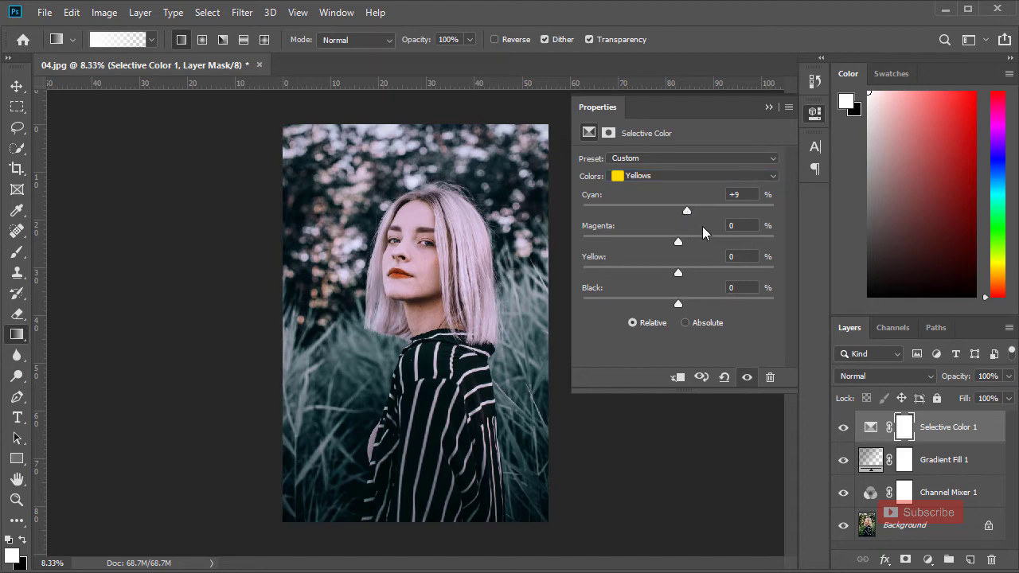
# Set the Cyans to Cyan +100 and Yellow +70, with a little added black.
pyautogui.click(657, 174)
pyautogui.click(643, 228)
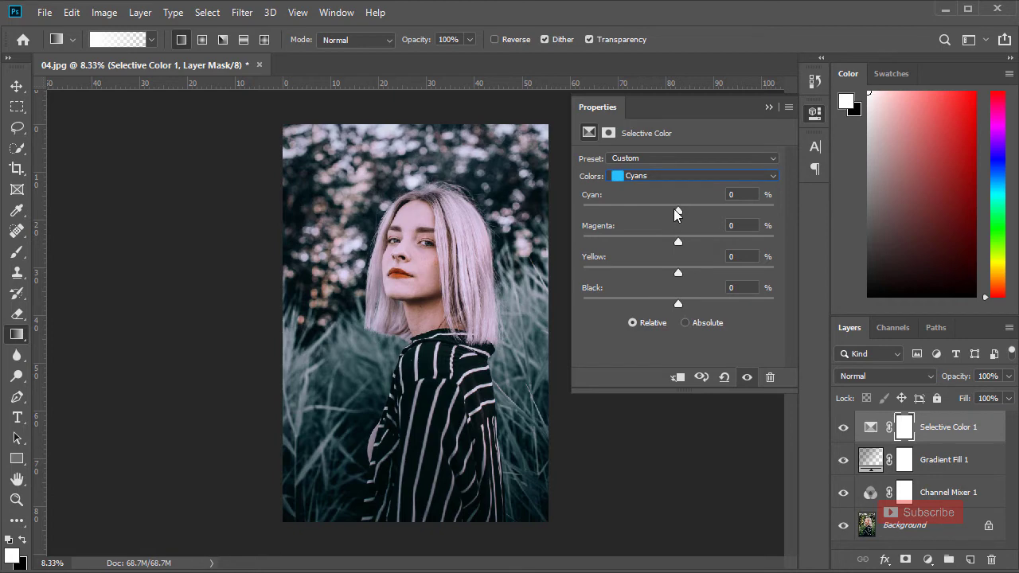
pyautogui.moveTo(677, 210); pyautogui.dragTo(650, 211)
pyautogui.moveTo(772, 226); pyautogui.dragTo(777, 226)
pyautogui.moveTo(677, 273); pyautogui.dragTo(756, 274)
pyautogui.moveTo(746, 277)
pyautogui.mouseDown()
pyautogui.moveTo(739, 273)
pyautogui.moveTo(746, 277)
pyautogui.mouseUp()
pyautogui.moveTo(677, 308)
pyautogui.mouseDown()
pyautogui.moveTo(652, 309)
pyautogui.moveTo(727, 313)
pyautogui.mouseUp()
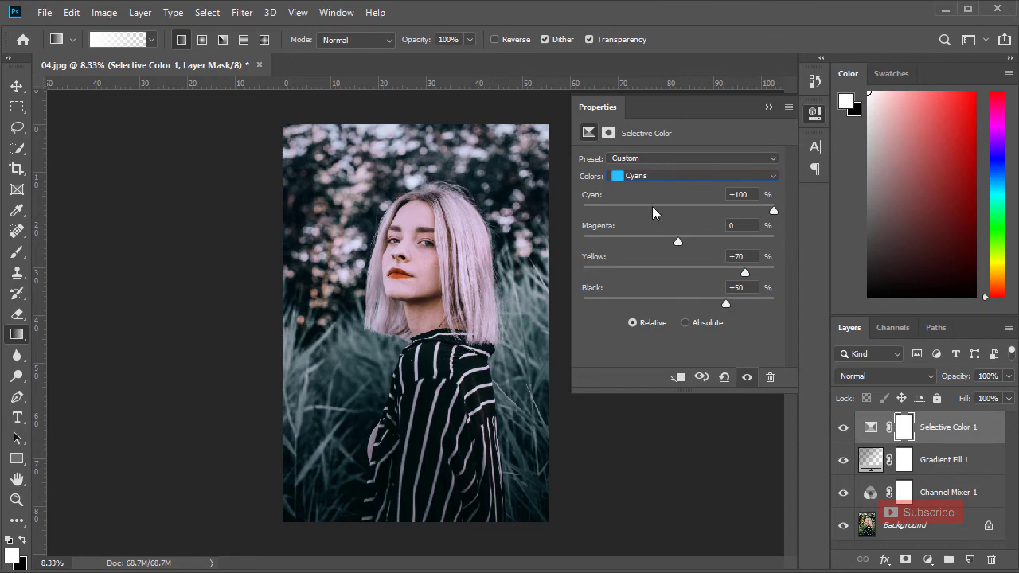
pyautogui.click(649, 176)
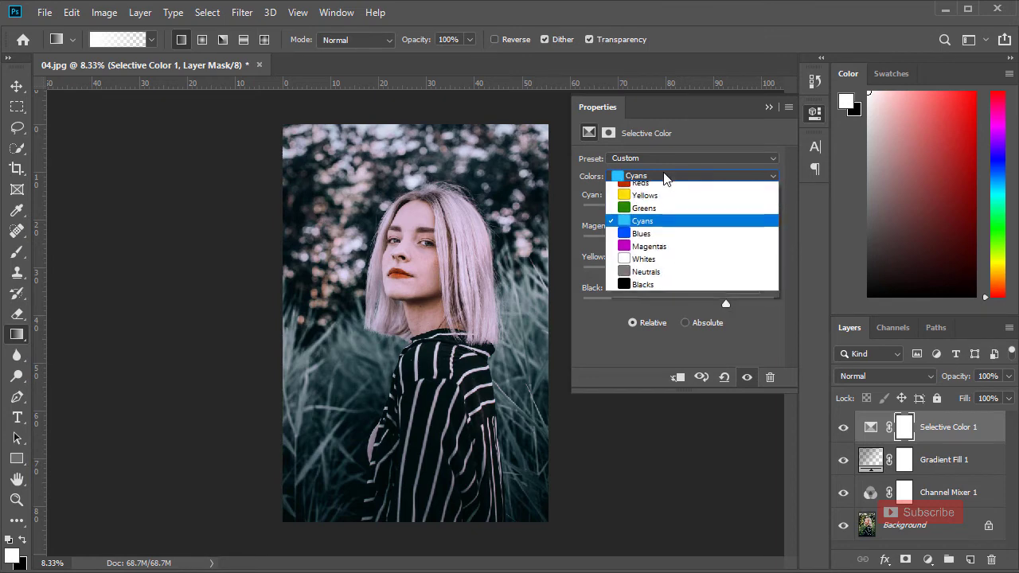
# Shift the Neutrals to Cyan −12, Magenta +3, Yellow +13 and Black +5.
pyautogui.click(643, 278)
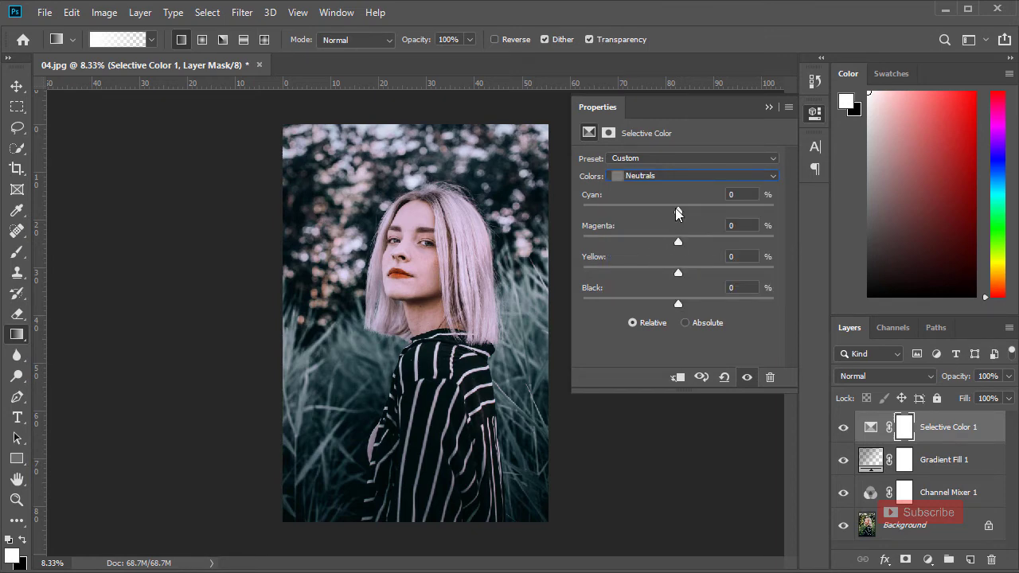
pyautogui.moveTo(678, 208); pyautogui.dragTo(663, 207)
pyautogui.moveTo(678, 242); pyautogui.dragTo(680, 247)
pyautogui.moveTo(678, 273); pyautogui.dragTo(691, 281)
pyautogui.moveTo(678, 306); pyautogui.dragTo(683, 305)
pyautogui.moveTo(682, 306); pyautogui.dragTo(683, 305)
pyautogui.click(669, 181)
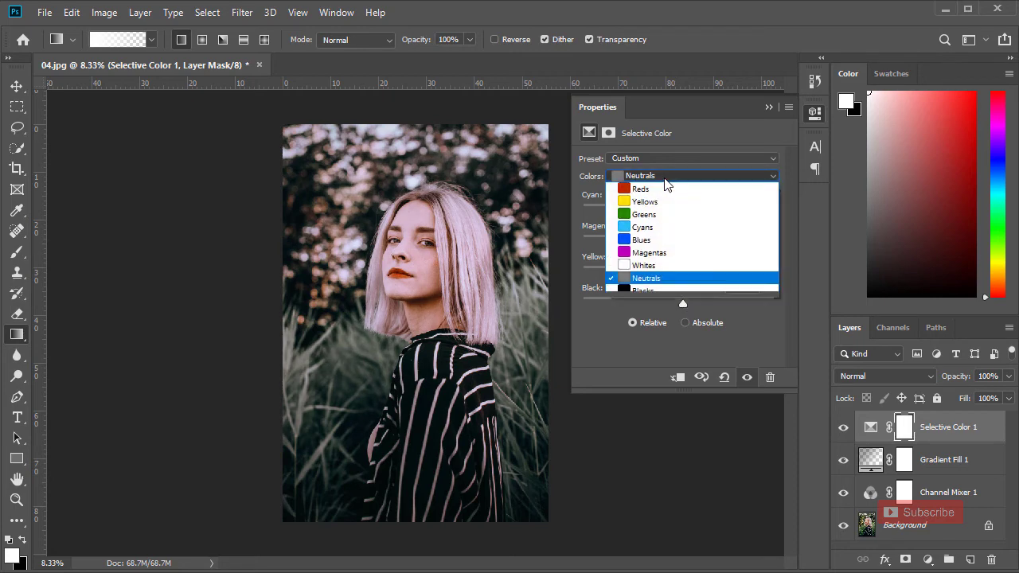
# Set the Blacks to Cyan +76 and Yellow +9, with Black slightly negative.
pyautogui.click(635, 292)
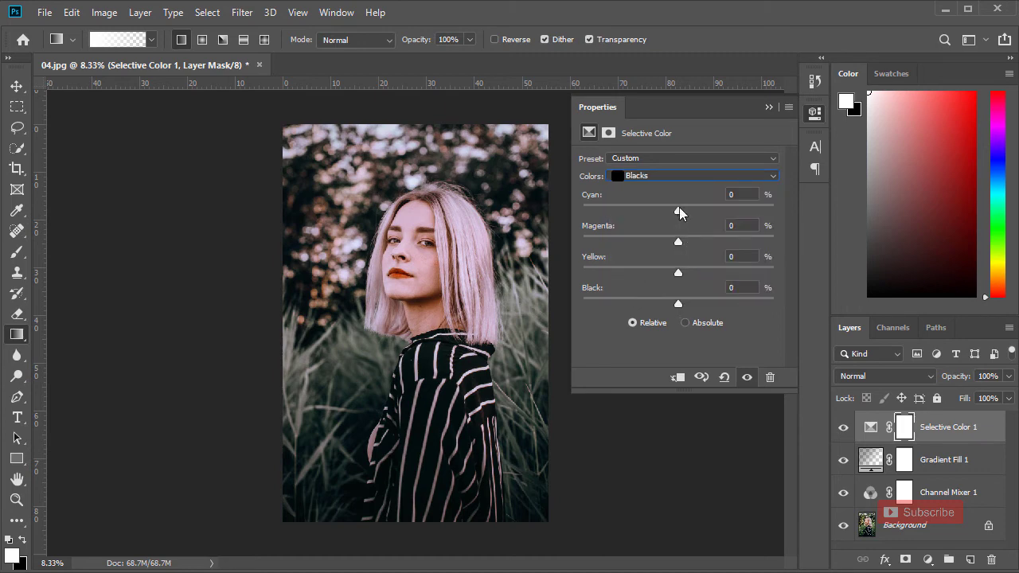
pyautogui.moveTo(678, 210); pyautogui.dragTo(751, 220)
pyautogui.click(679, 239)
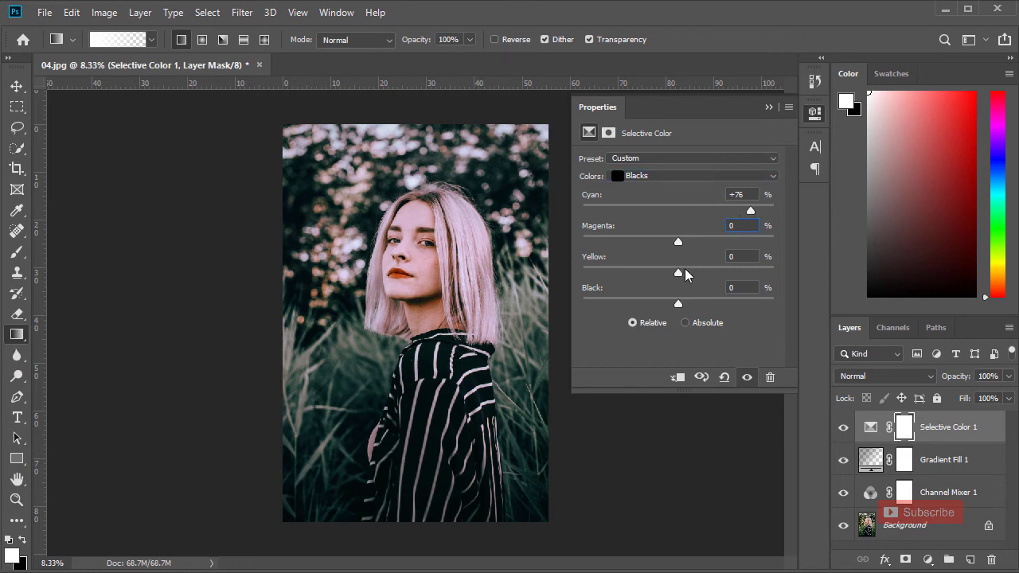
pyautogui.moveTo(673, 271)
pyautogui.mouseDown()
pyautogui.moveTo(689, 273)
pyautogui.moveTo(675, 311)
pyautogui.mouseUp()
# Close the adjustment settings and toggle Selective Color off and on to compare the grade.
pyautogui.press('Return')
pyautogui.click(843, 428)
pyautogui.click(844, 429)
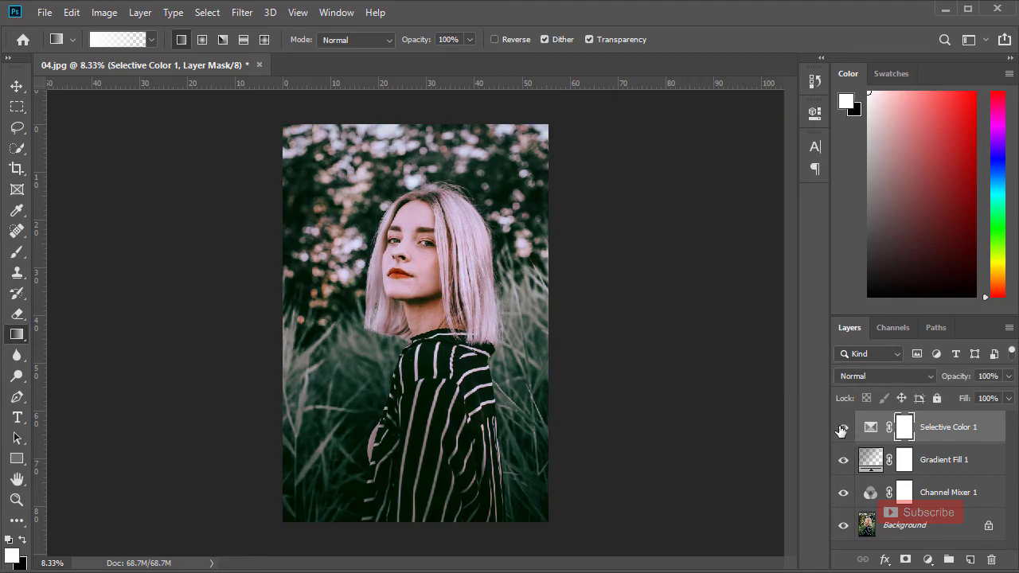
pyautogui.click(843, 428)
pyautogui.click(842, 428)
# Stamp all visible edits into merged Layer 1, compare it with the original, then duplicate it as Layer 1 copy.
pyautogui.hotkey('ctrl', 'alt', 'shift', 'e')
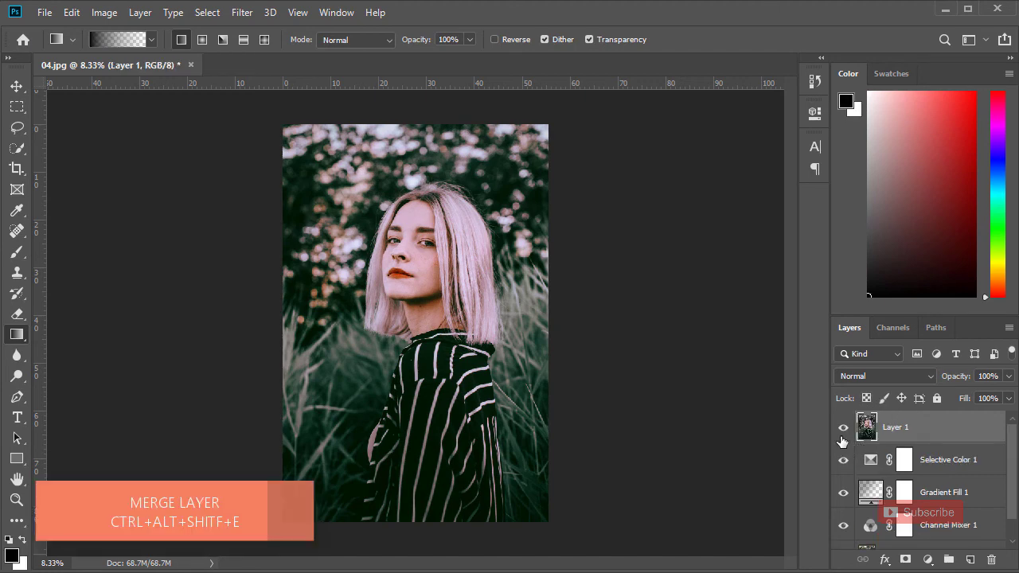
pyautogui.keyDown('alt'); pyautogui.click(843, 428); pyautogui.keyUp('alt')
pyautogui.click(844, 429)
pyautogui.click(844, 428)
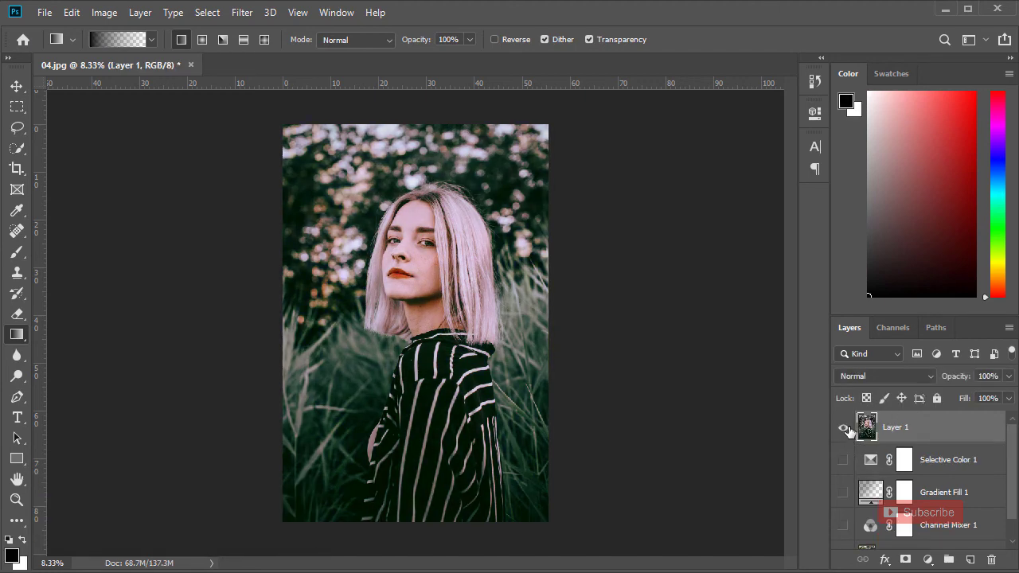
pyautogui.click(843, 429)
pyautogui.click(843, 428)
pyautogui.click(844, 428)
pyautogui.click(843, 429)
pyautogui.hotkey('ctrl', 'j')
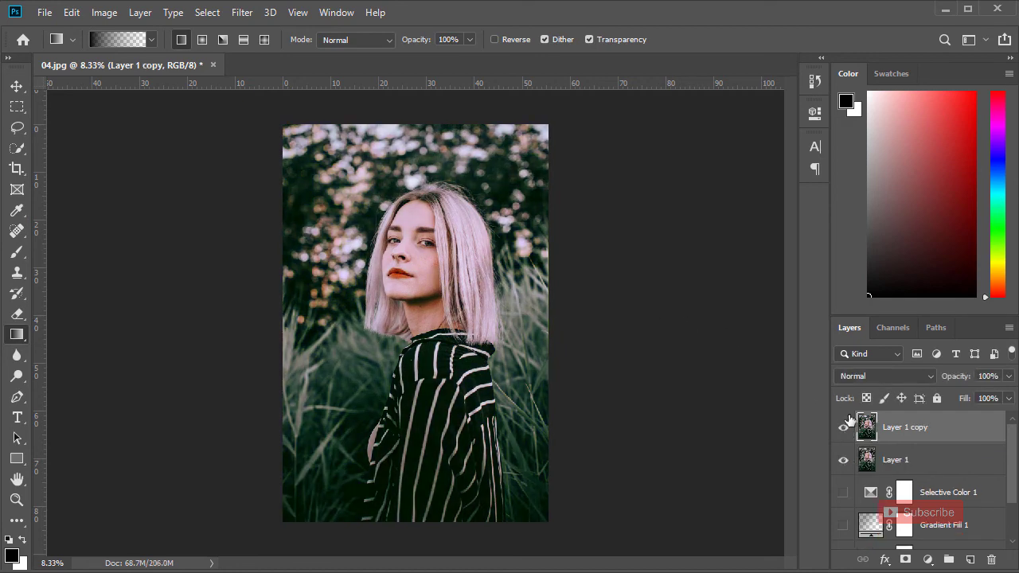
# Apply the Camera Raw Filter to Layer 1 copy with Highlights −13 and Blacks +8.
pyautogui.click(242, 11)
pyautogui.click(279, 107)
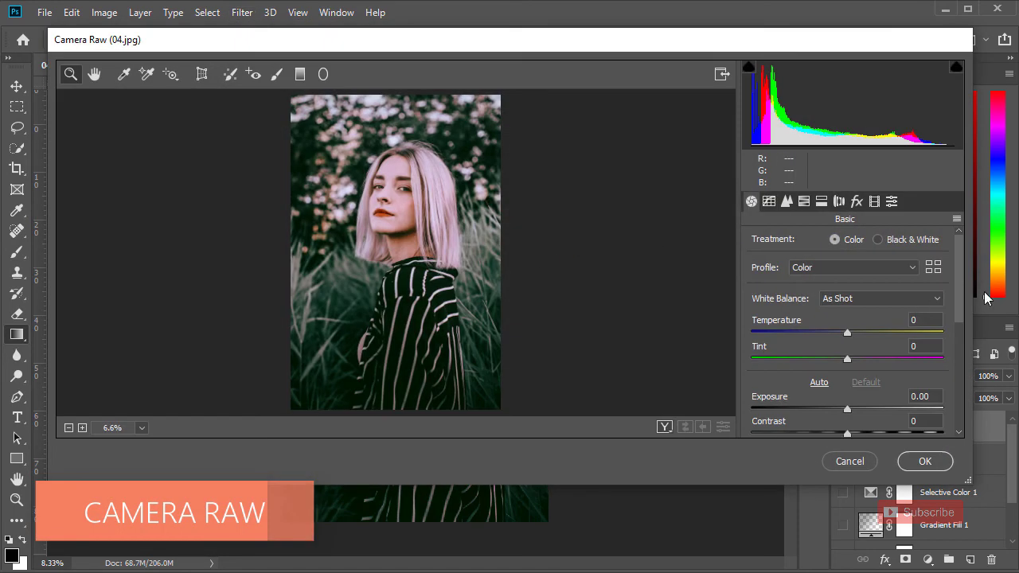
pyautogui.scroll(-5, 962, 286)
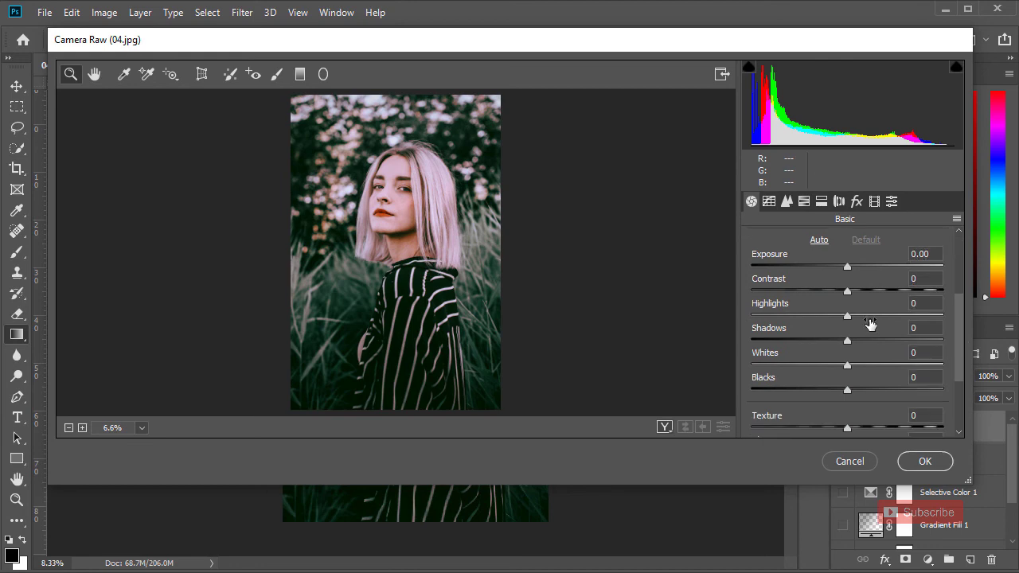
pyautogui.moveTo(847, 316); pyautogui.dragTo(826, 323)
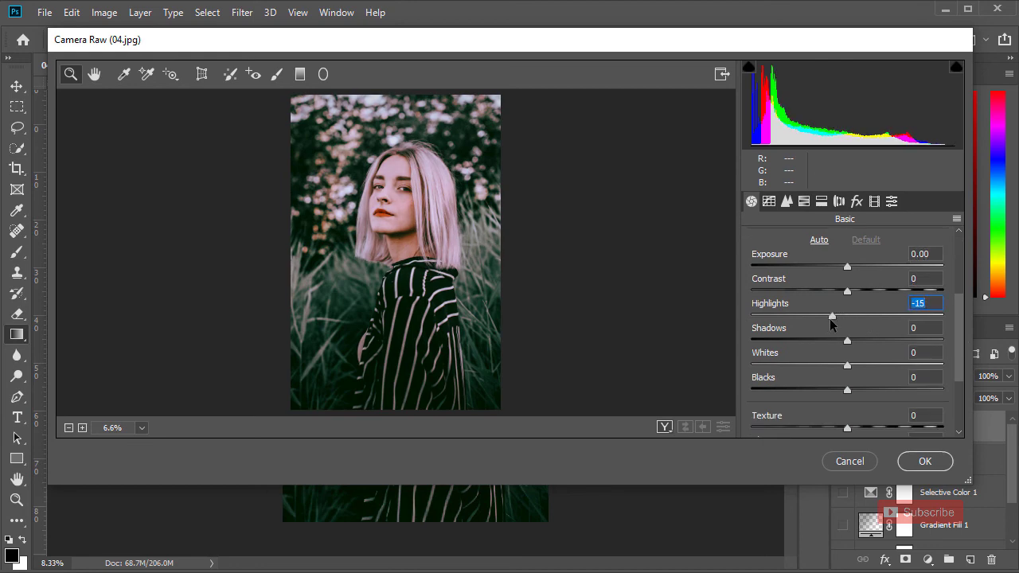
pyautogui.press('Down')
pyautogui.press('Up')
pyautogui.press('Up')
pyautogui.press('Up')
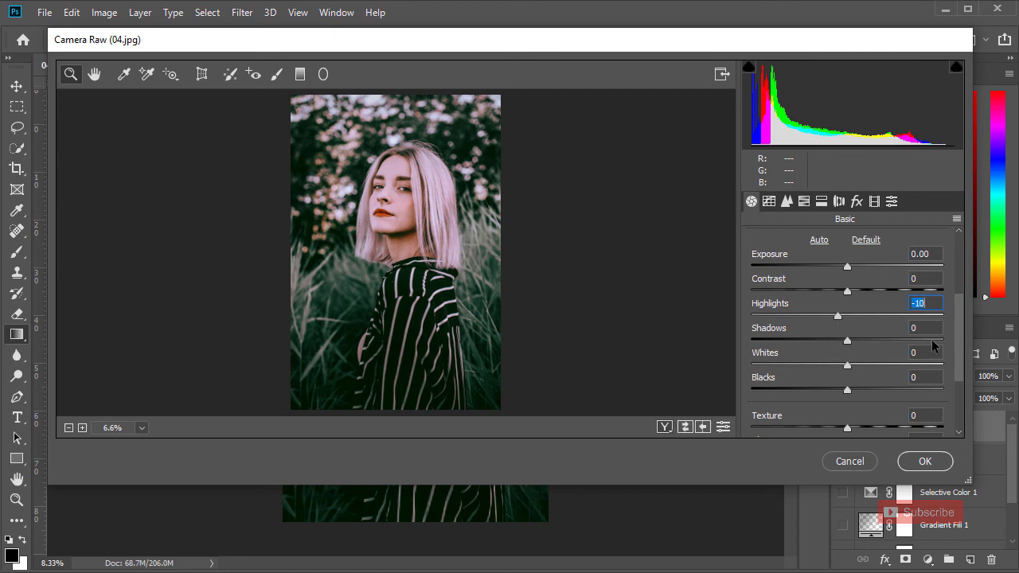
pyautogui.scroll(-2, 848, 350)
pyautogui.moveTo(853, 357); pyautogui.dragTo(854, 360)
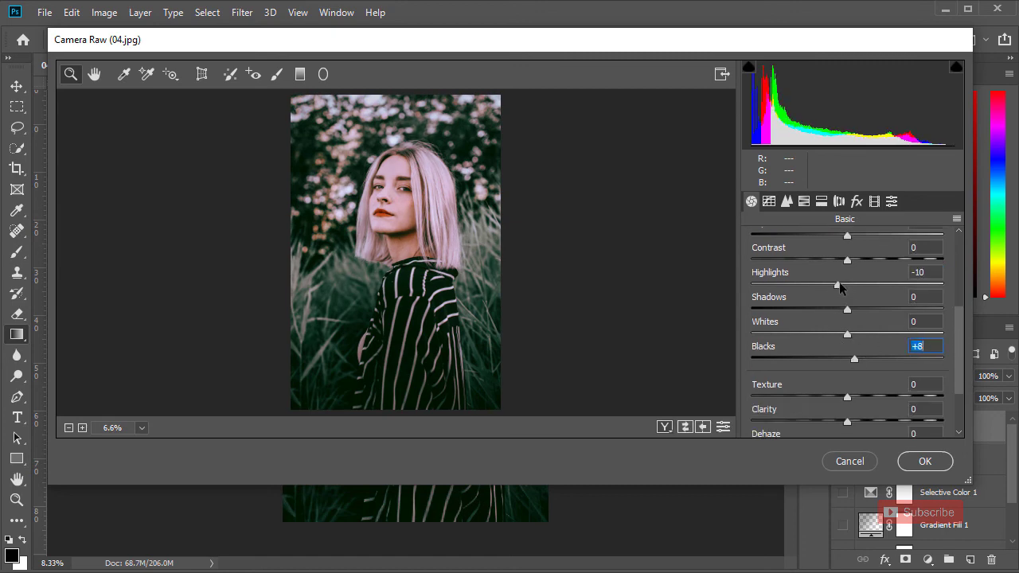
pyautogui.moveTo(837, 284); pyautogui.dragTo(837, 289)
pyautogui.moveTo(837, 289); pyautogui.dragTo(833, 289)
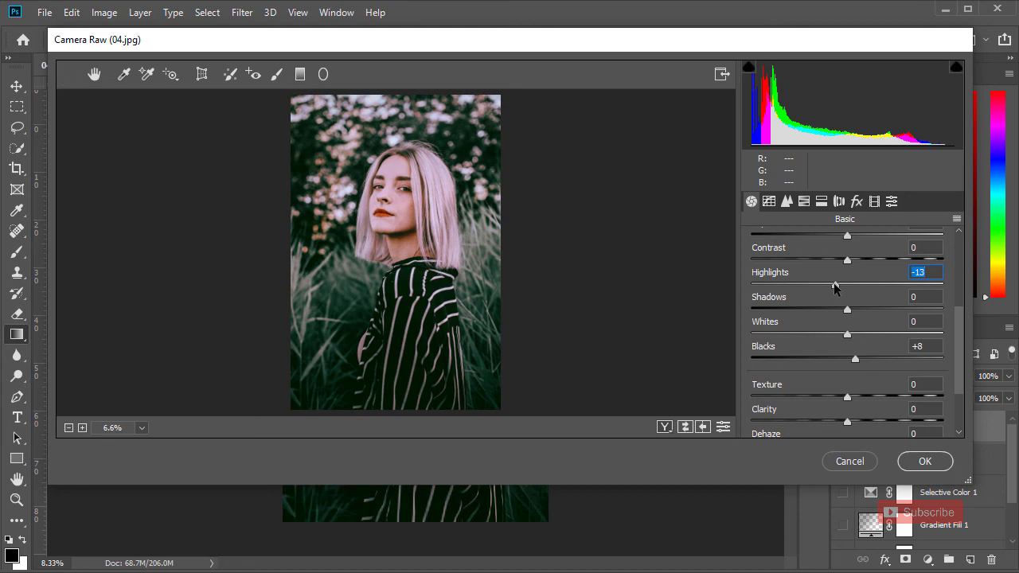
pyautogui.click(924, 462)
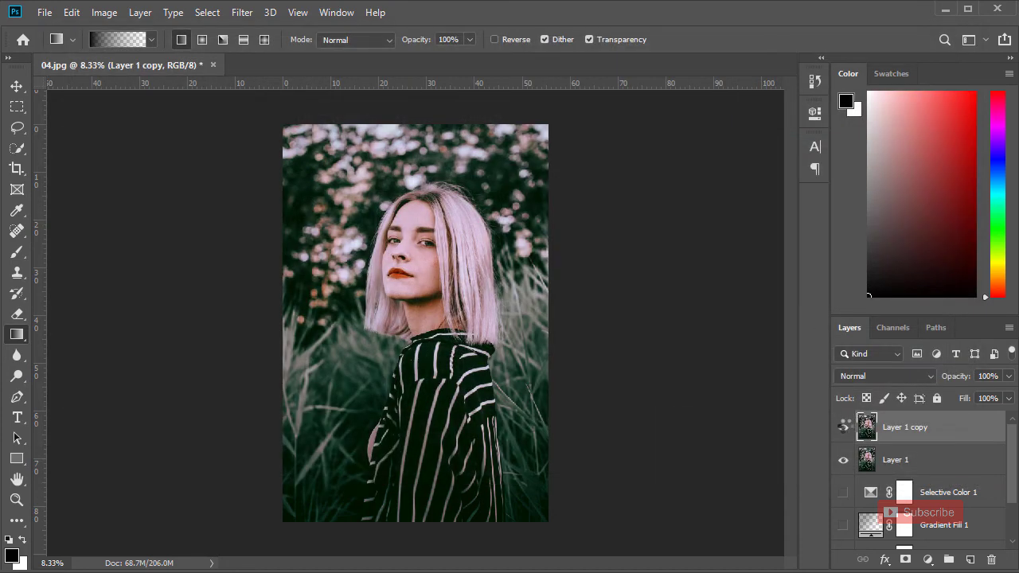
pyautogui.click(847, 429)
pyautogui.click(846, 430)
pyautogui.scroll(1, 478, 270)
pyautogui.press('v')
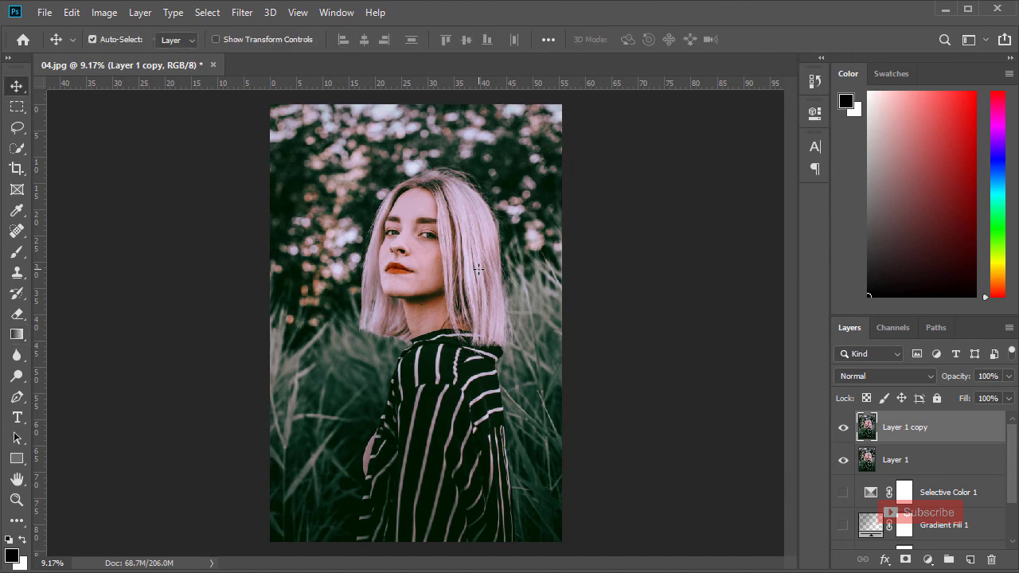